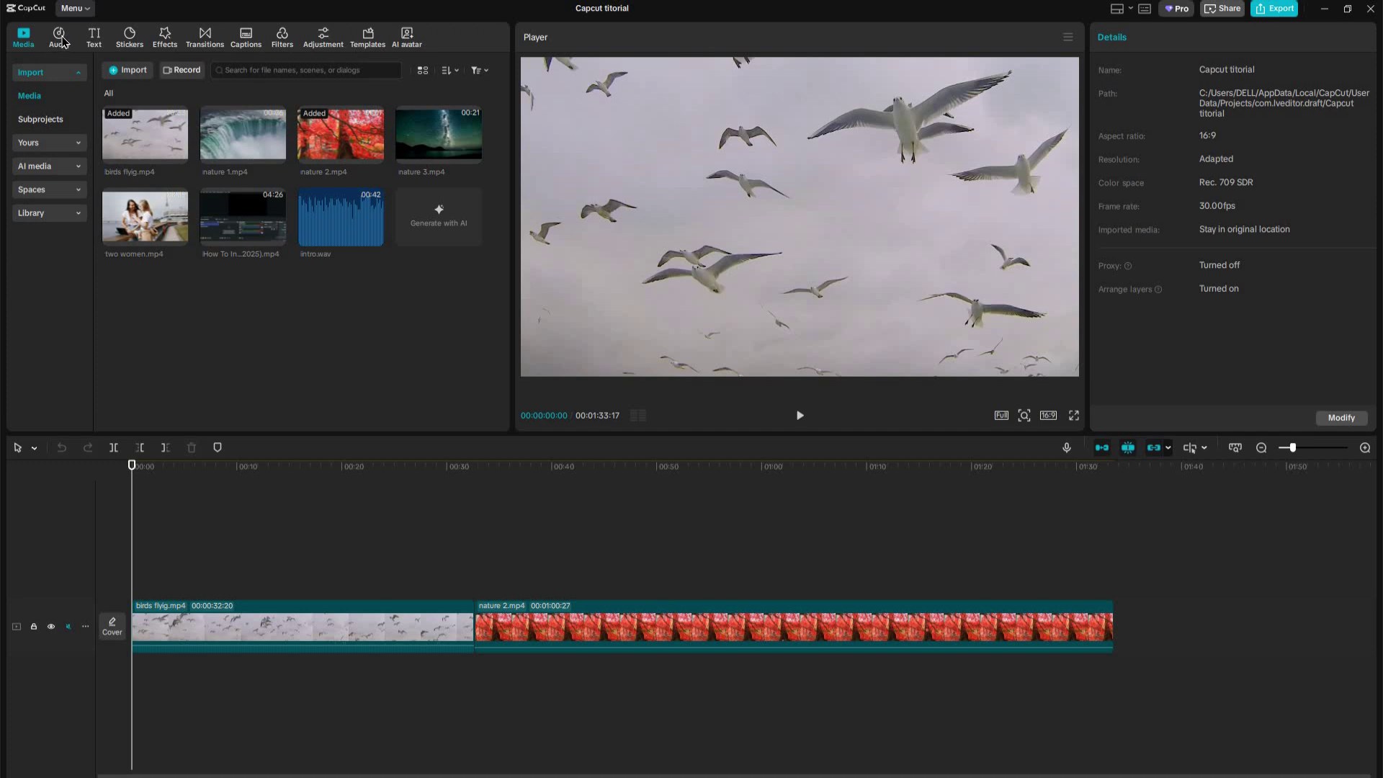
Browse the audio library's music and sound effects categories for background music
{"action": "left_click", "coordinate": [62, 41]}
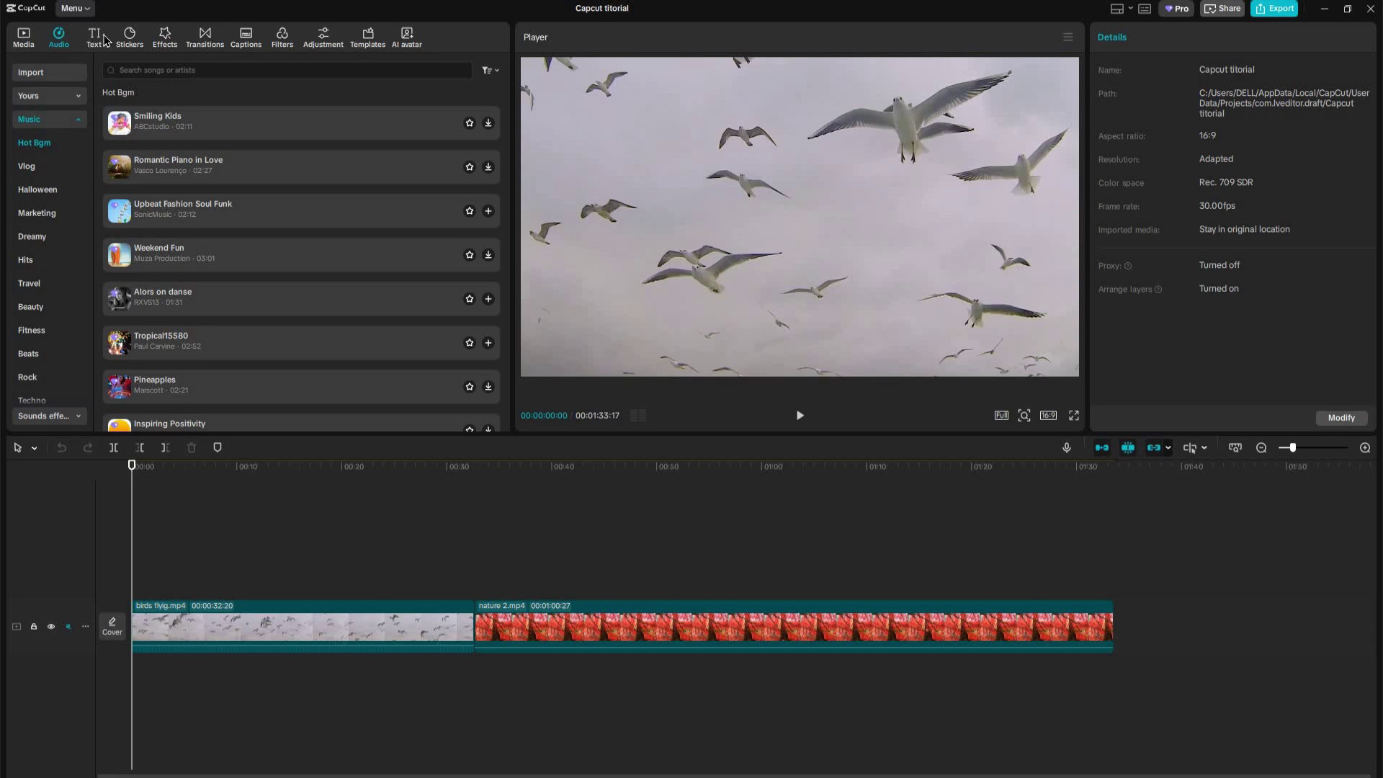
{"action": "left_click", "coordinate": [103, 39]}
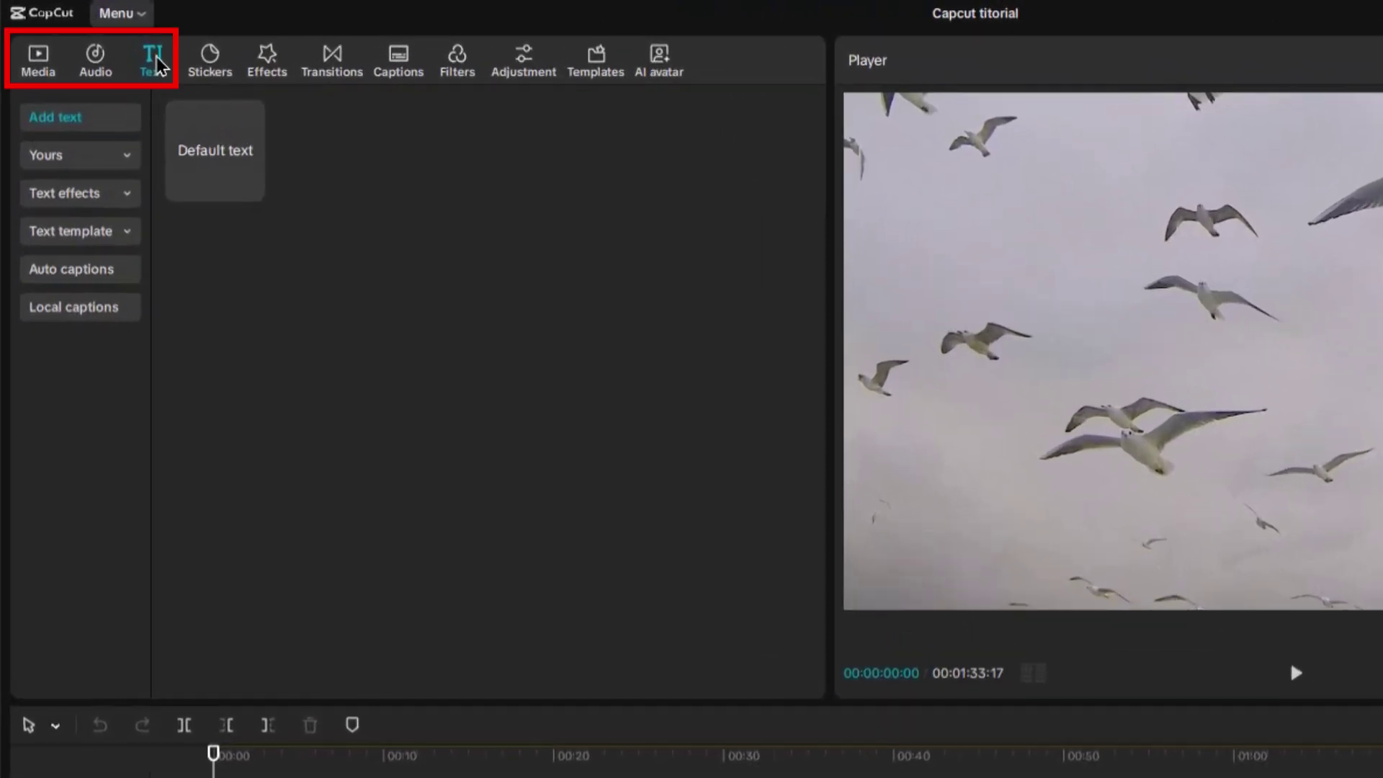
{"action": "left_click", "coordinate": [92, 72]}
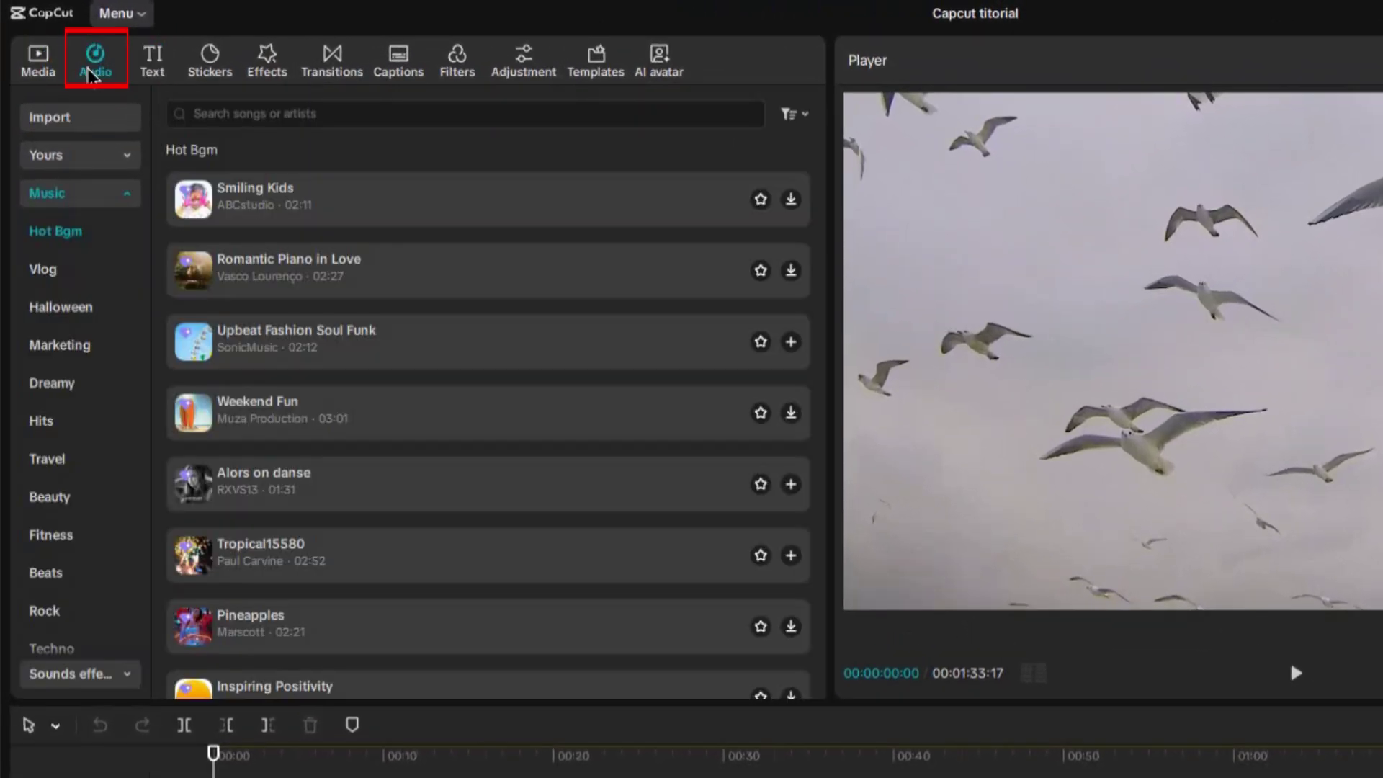
{"action": "left_click", "coordinate": [126, 202]}
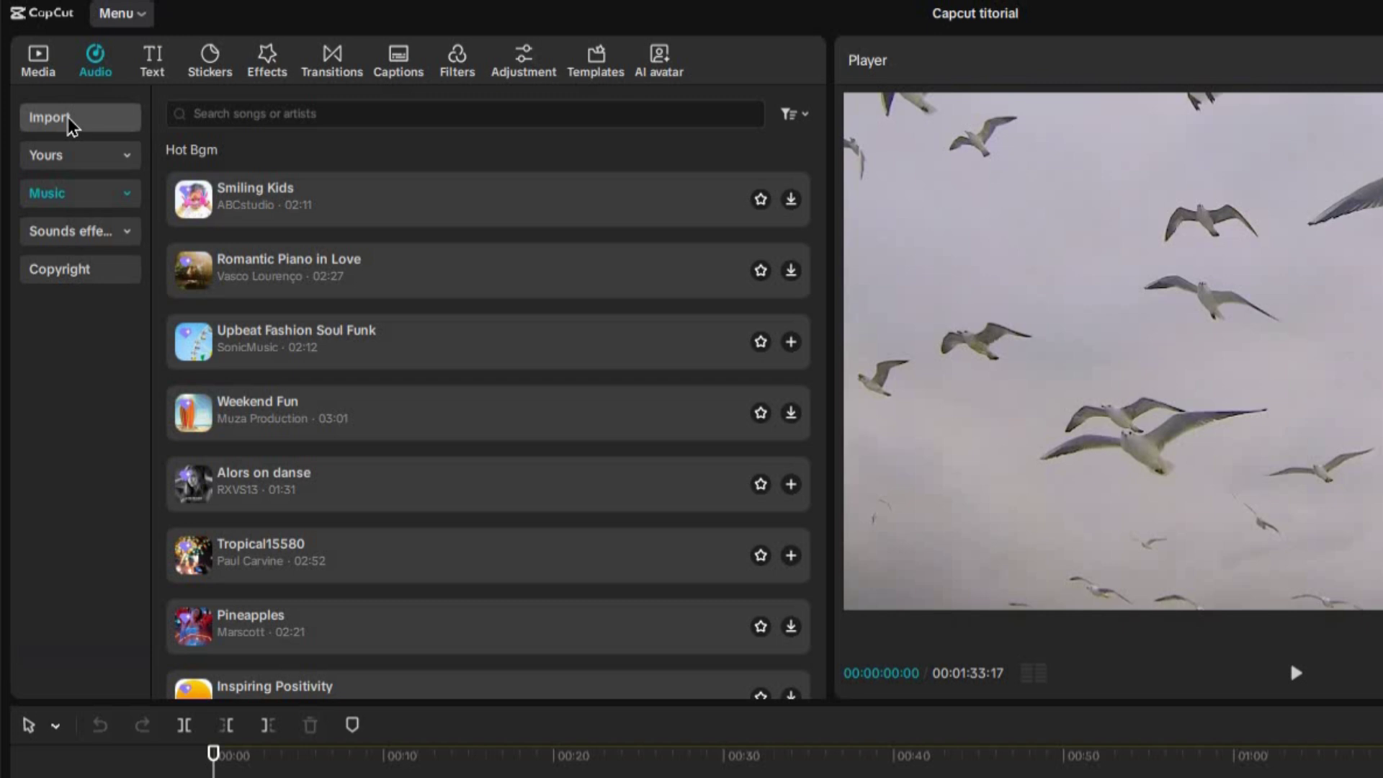
{"action": "left_click", "coordinate": [92, 237]}
{"action": "left_click", "coordinate": [92, 195]}
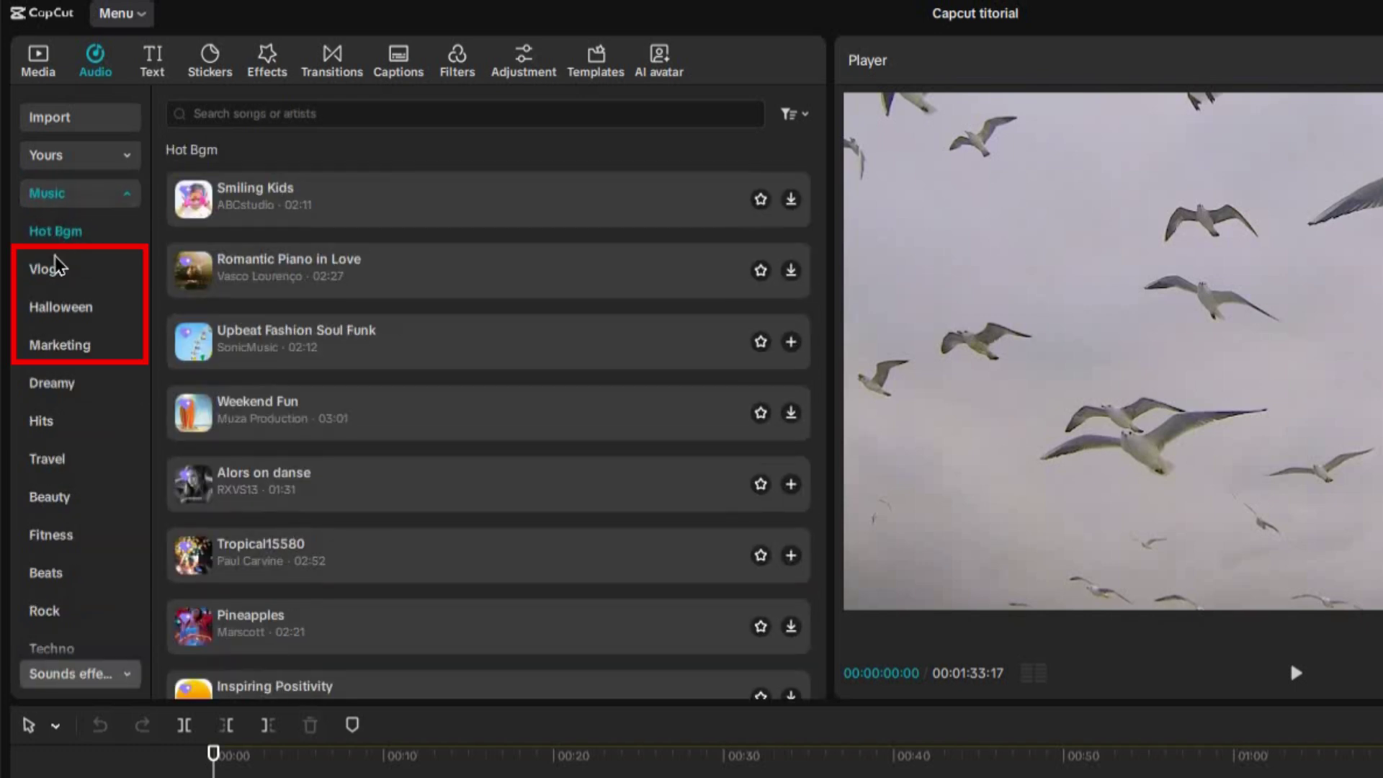
{"action": "left_click", "coordinate": [54, 276]}
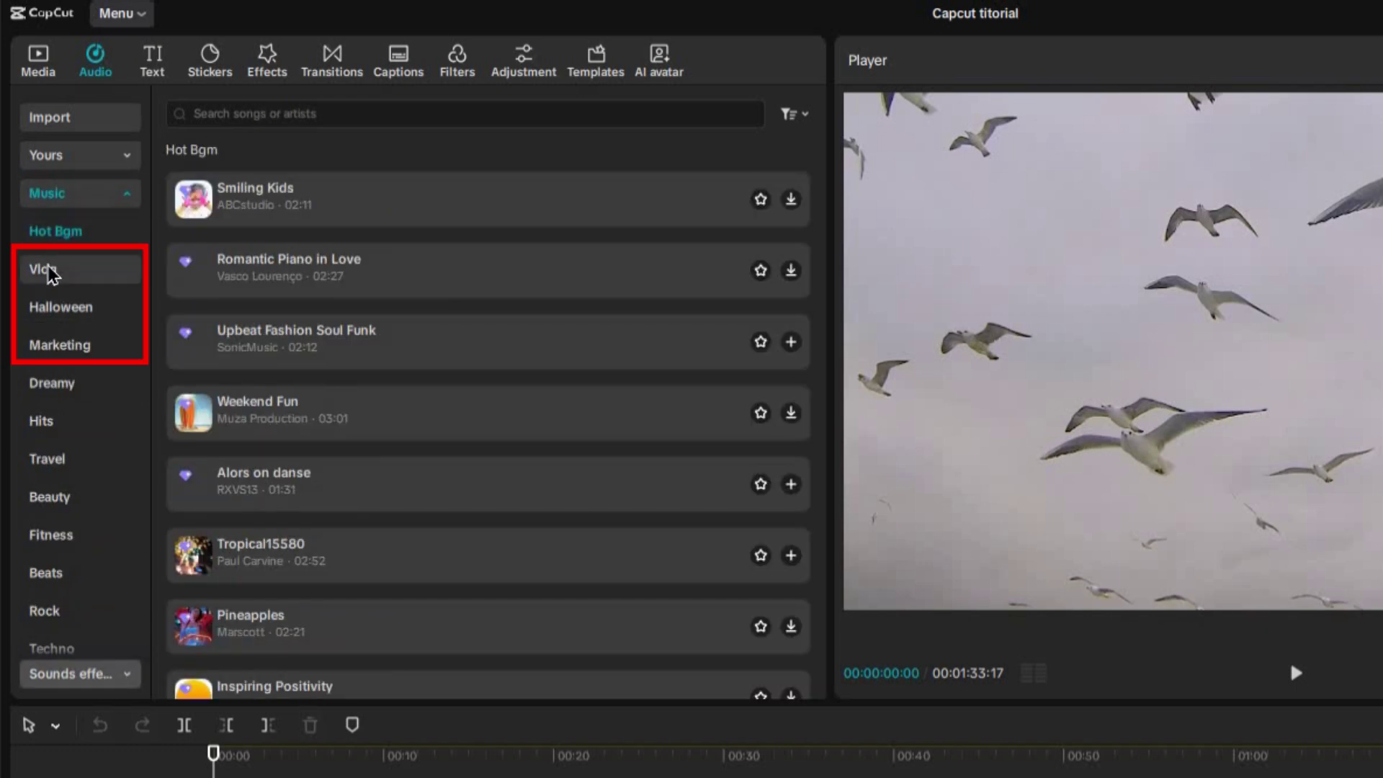
{"action": "left_click", "coordinate": [49, 274]}
Search the music library for "documentary background"
{"action": "left_click", "coordinate": [254, 115]}
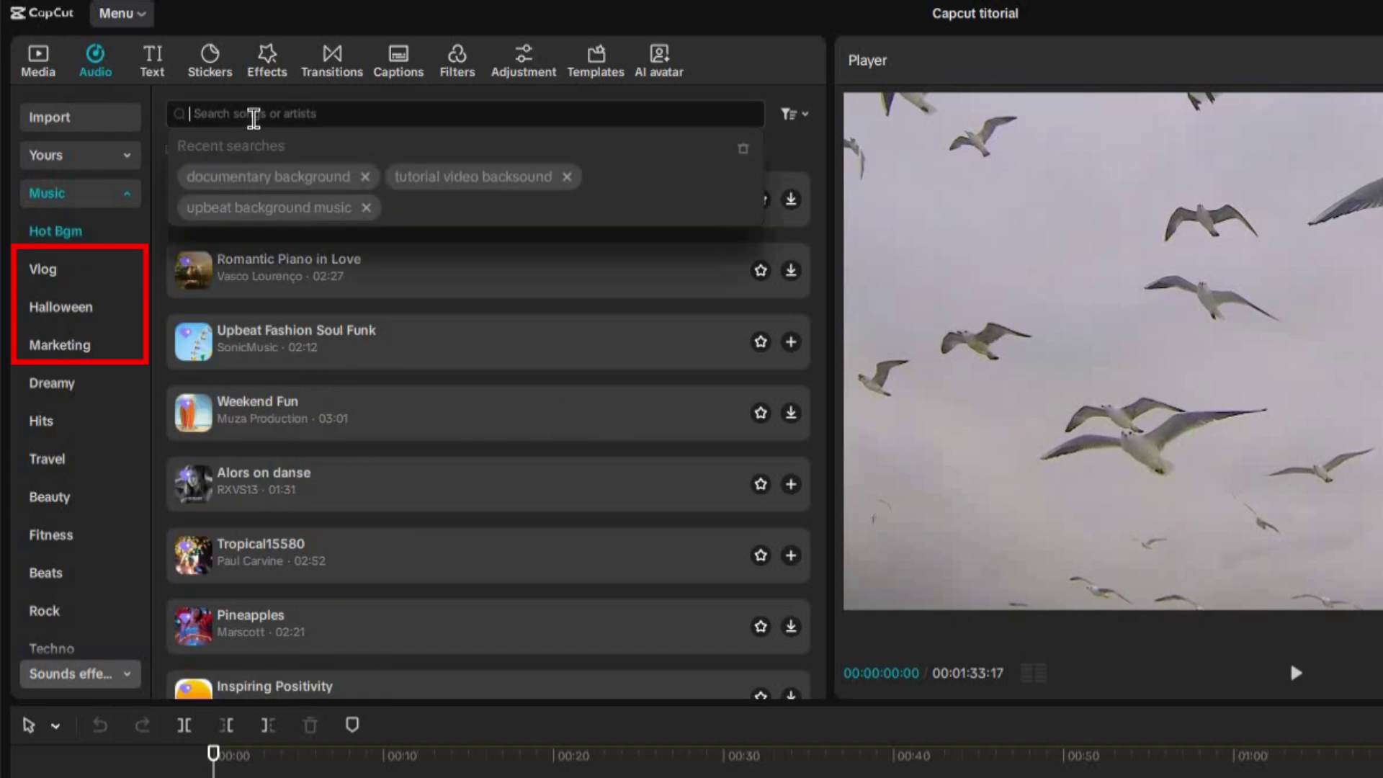
{"action": "type", "text": "document"}
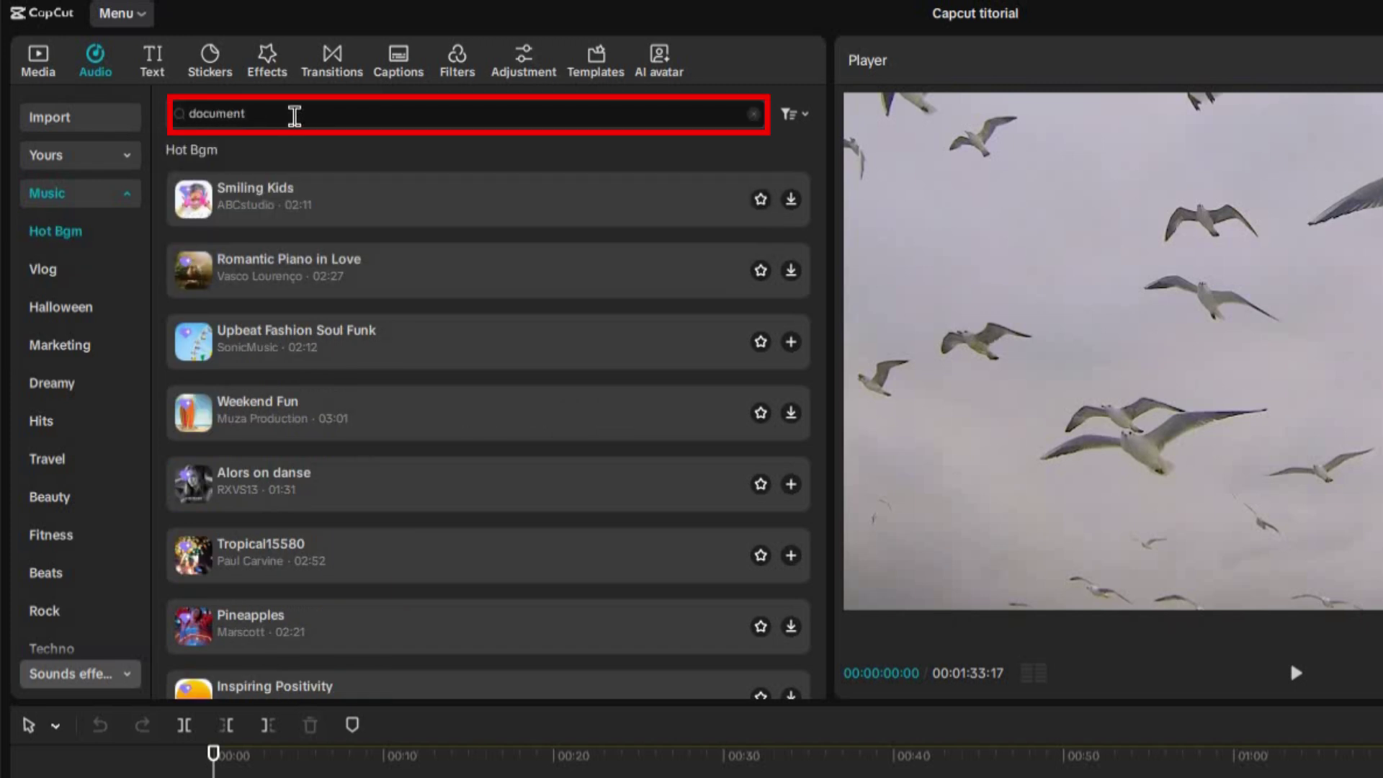
{"action": "type", "text": "ary background"}
{"action": "key", "text": "Return"}
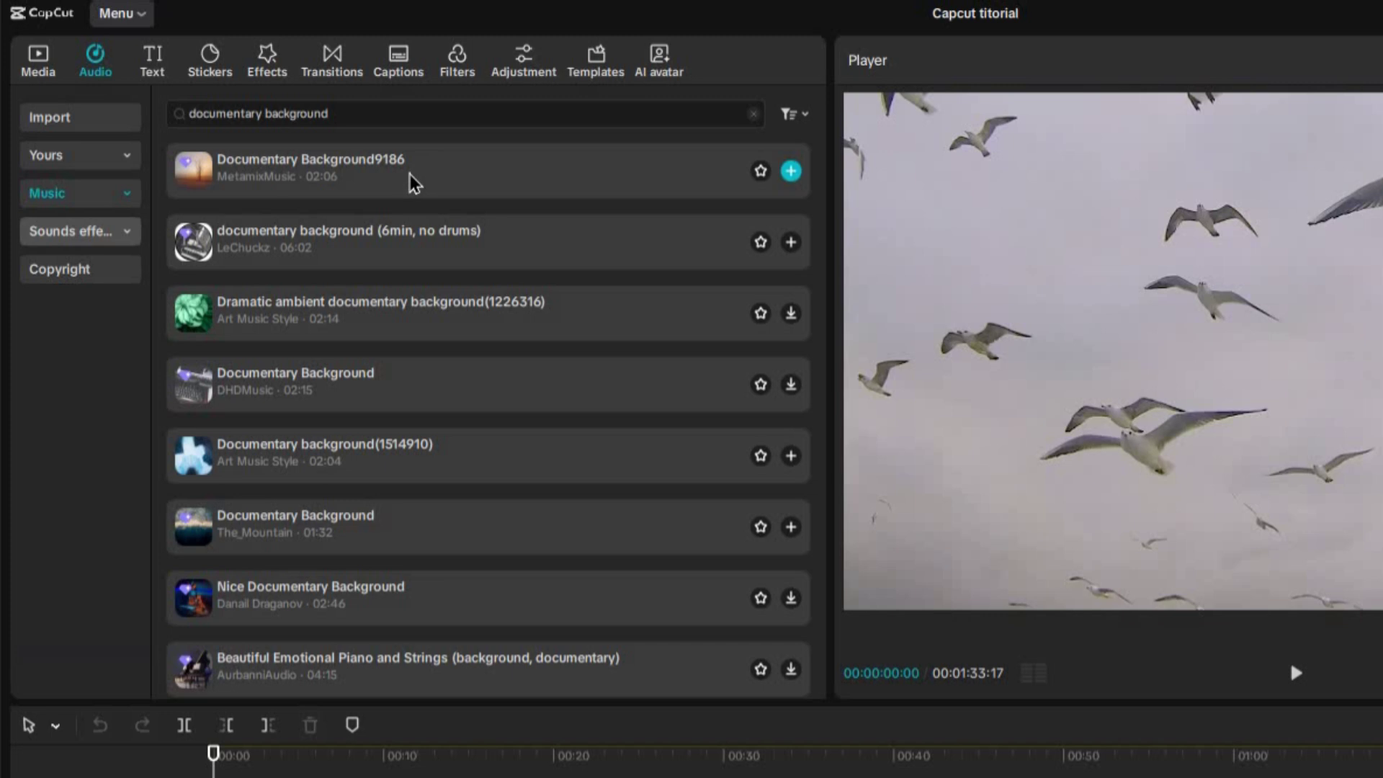
Preview Documentary Background9186 and the 01:32 Documentary Background track, and add the 01:32 track to the timeline
{"action": "left_click", "coordinate": [411, 176]}
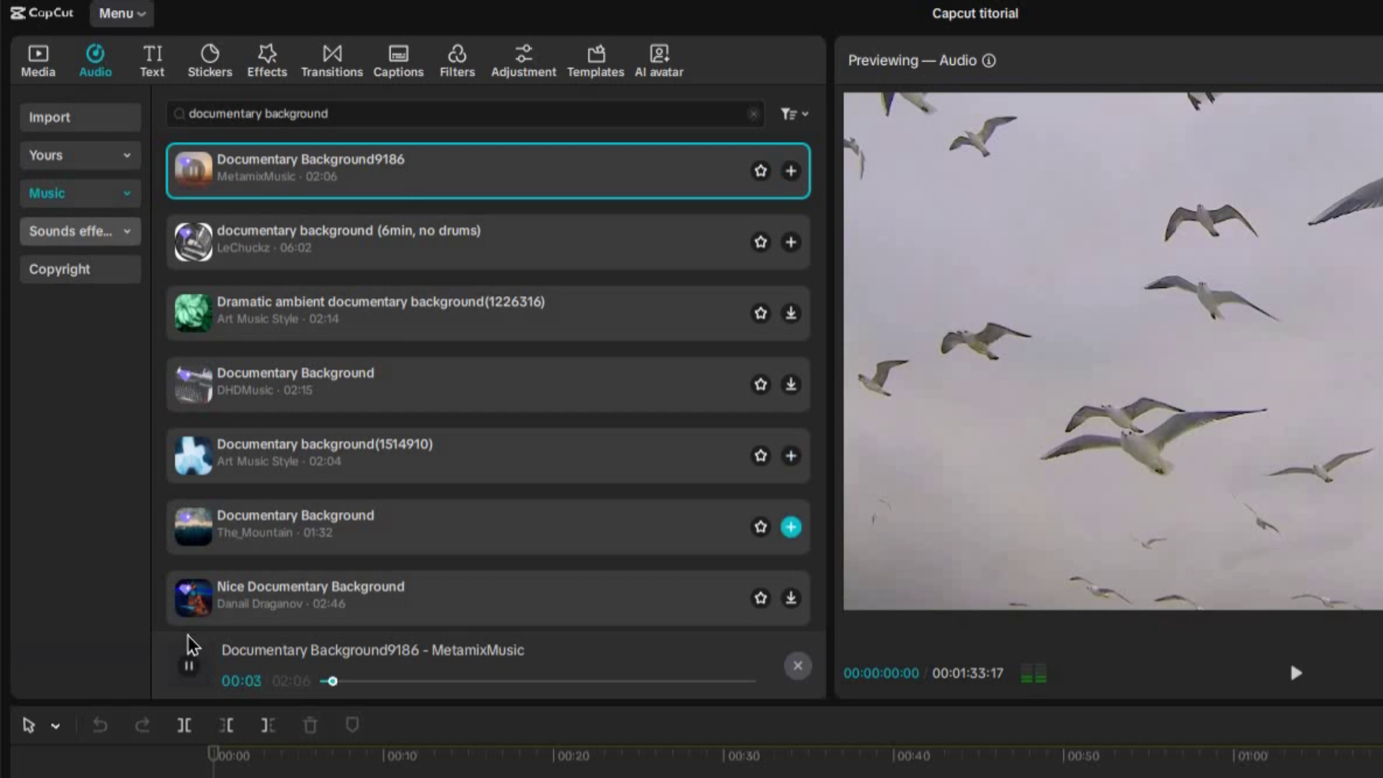
{"action": "left_click", "coordinate": [190, 673]}
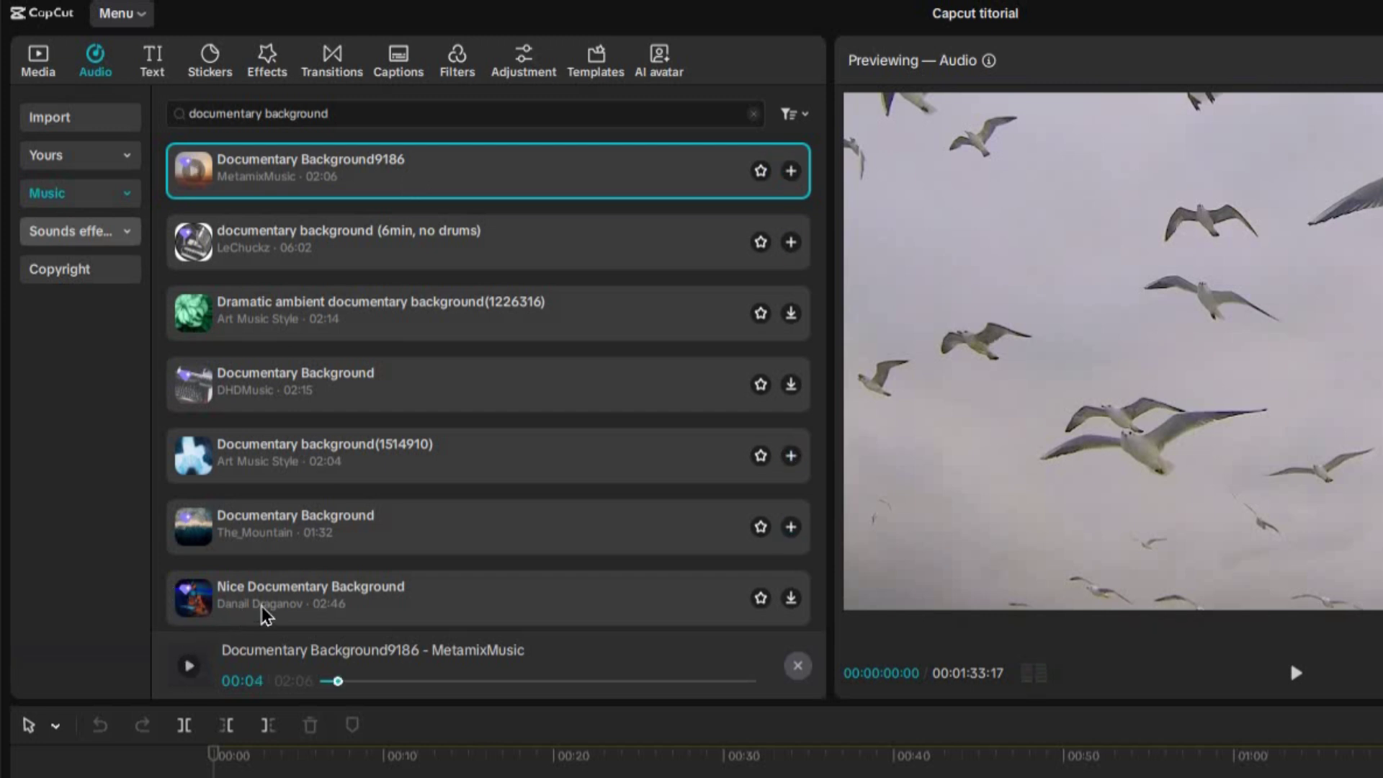
{"action": "left_click", "coordinate": [344, 534]}
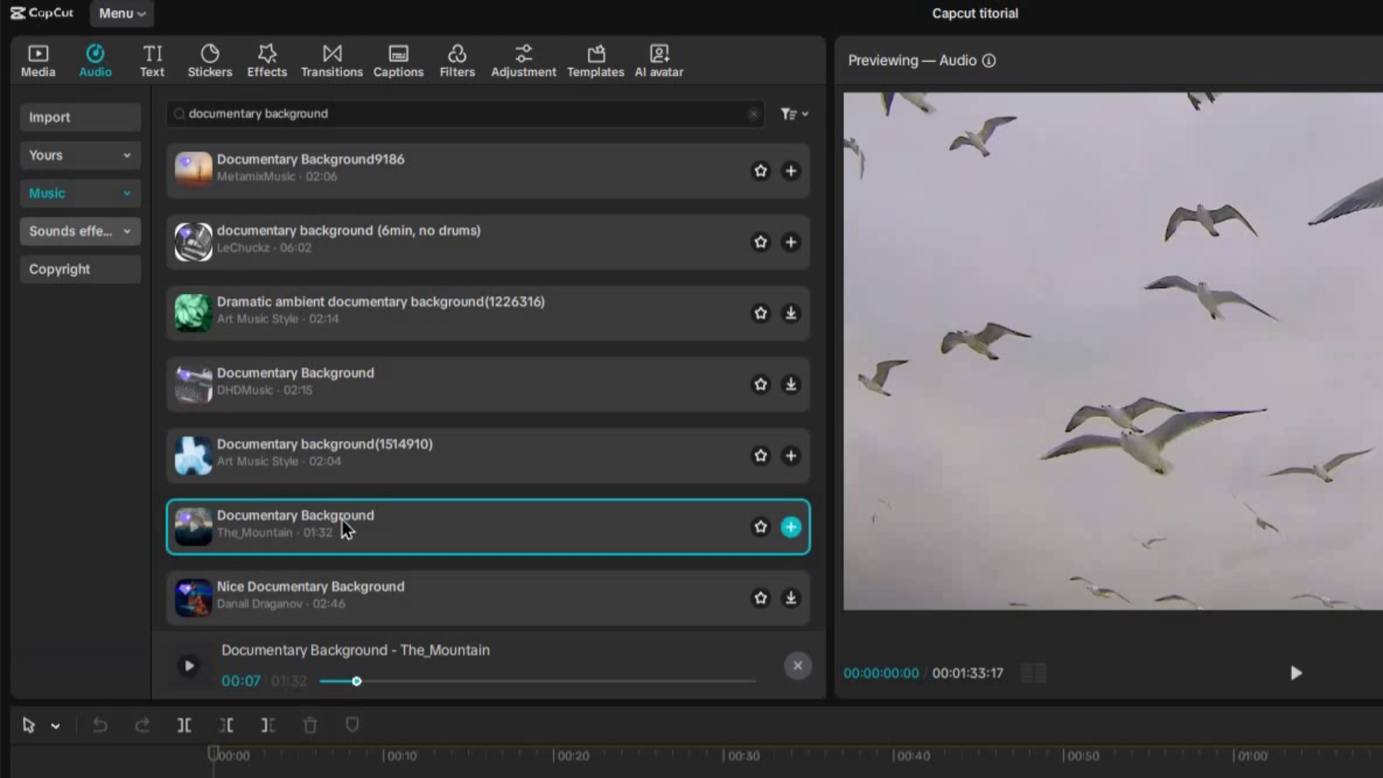
{"action": "left_click", "coordinate": [791, 527]}
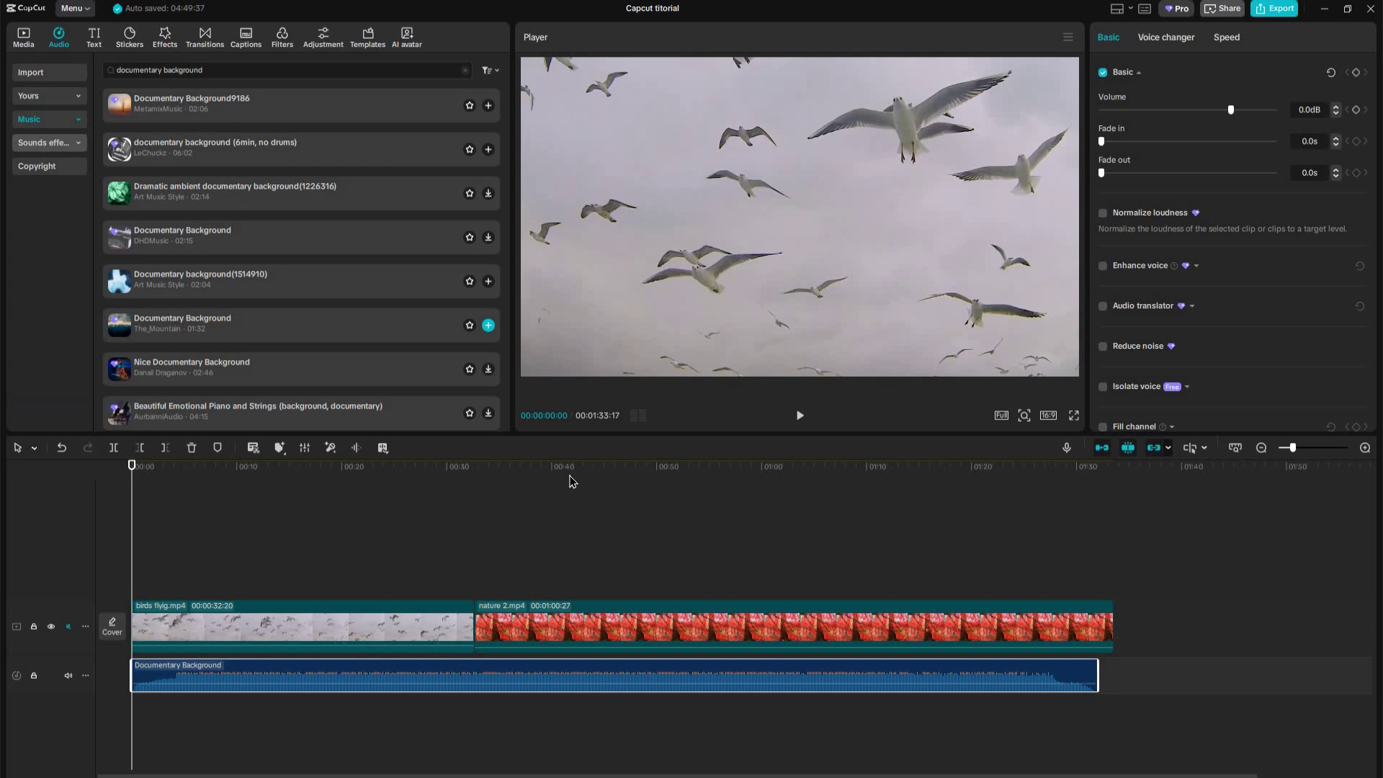
Trim the end of the Documentary Background clip to match the end of the birds flyig.mp4 clip
{"action": "left_click_drag", "start_coordinate": [650, 680], "coordinate": [845, 679]}
{"action": "left_click_drag", "start_coordinate": [745, 670], "coordinate": [648, 677]}
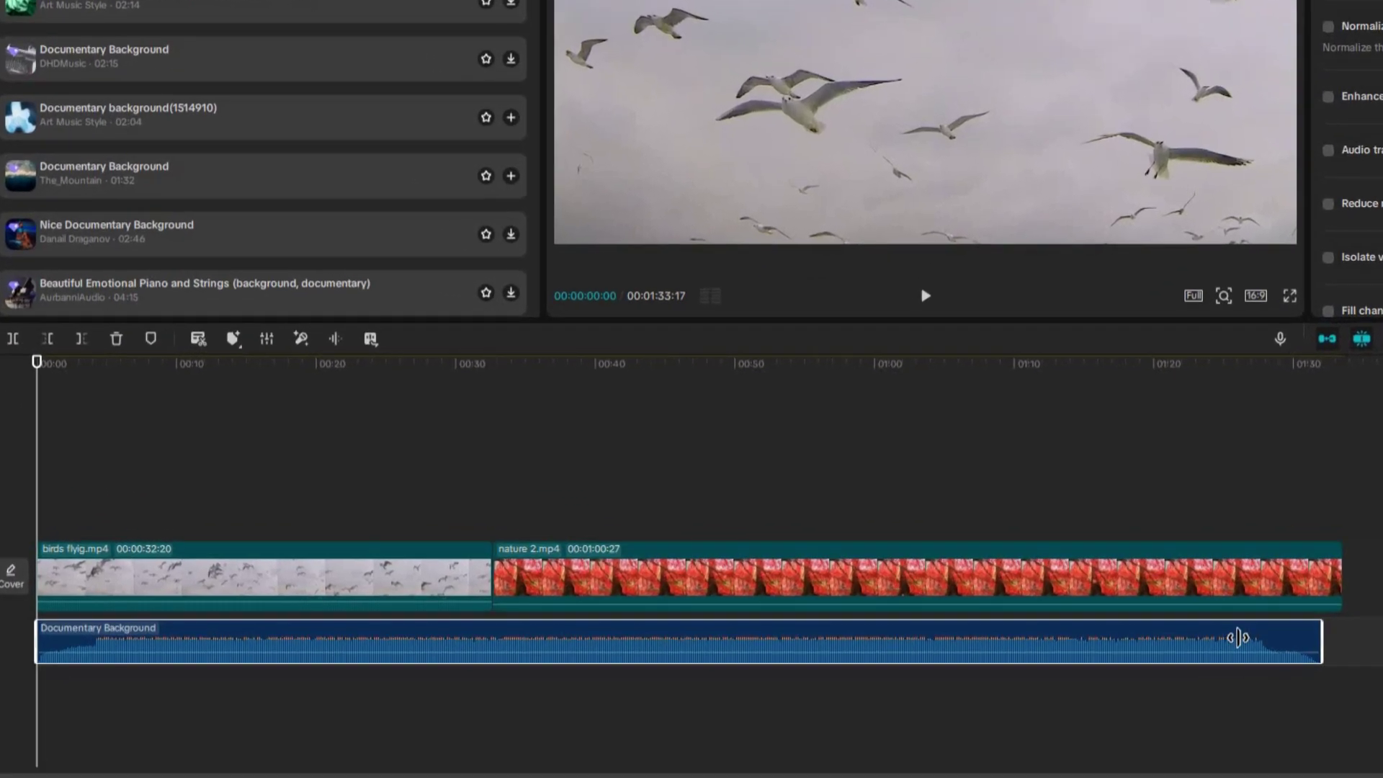
{"action": "left_click_drag", "start_coordinate": [1237, 638], "coordinate": [490, 639]}
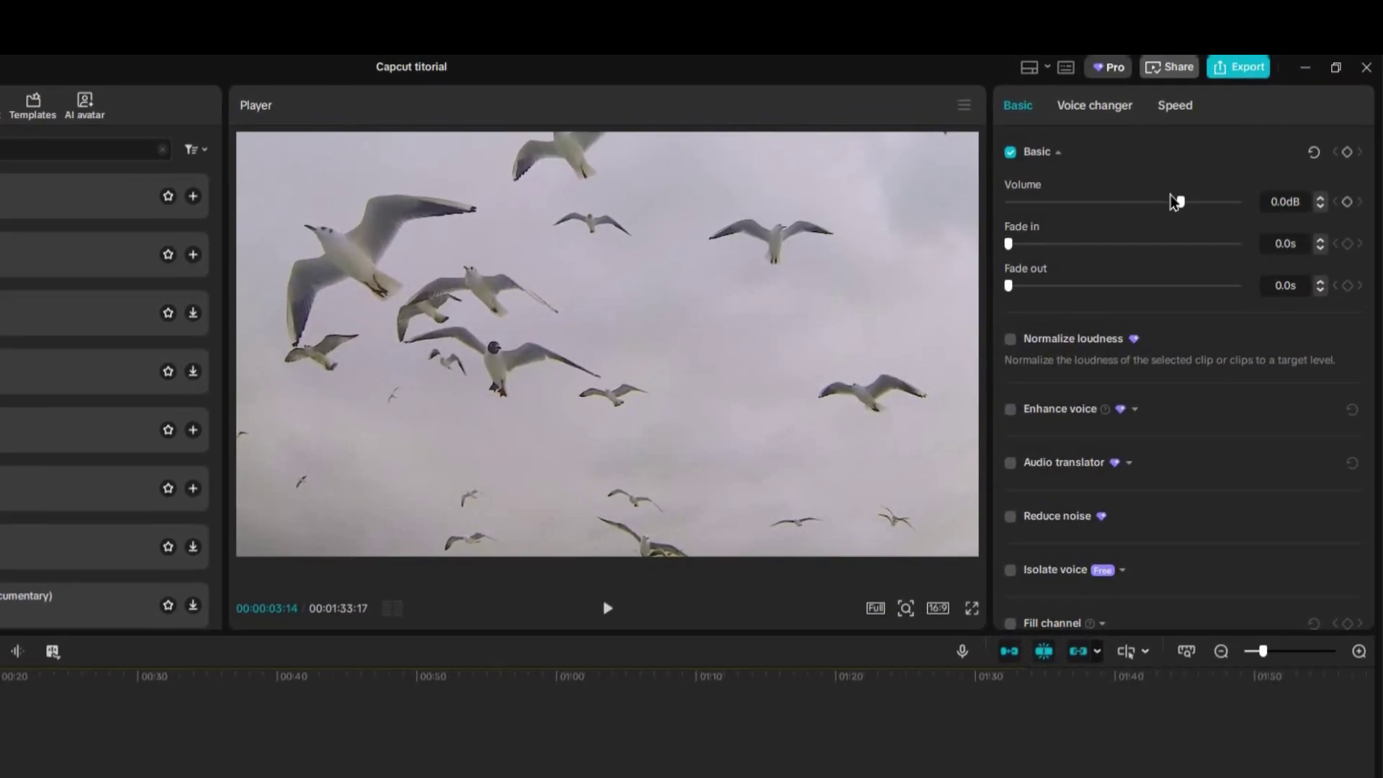
Set the Documentary Background clip's fade-out to 10.0 s with a 0.0 s fade-in, and expand its Enhance voice options
{"action": "mouse_move", "coordinate": [1182, 202]}
{"action": "left_mouse_down"}
{"action": "mouse_move", "coordinate": [1210, 204]}
{"action": "mouse_move", "coordinate": [1186, 206]}
{"action": "left_mouse_up"}
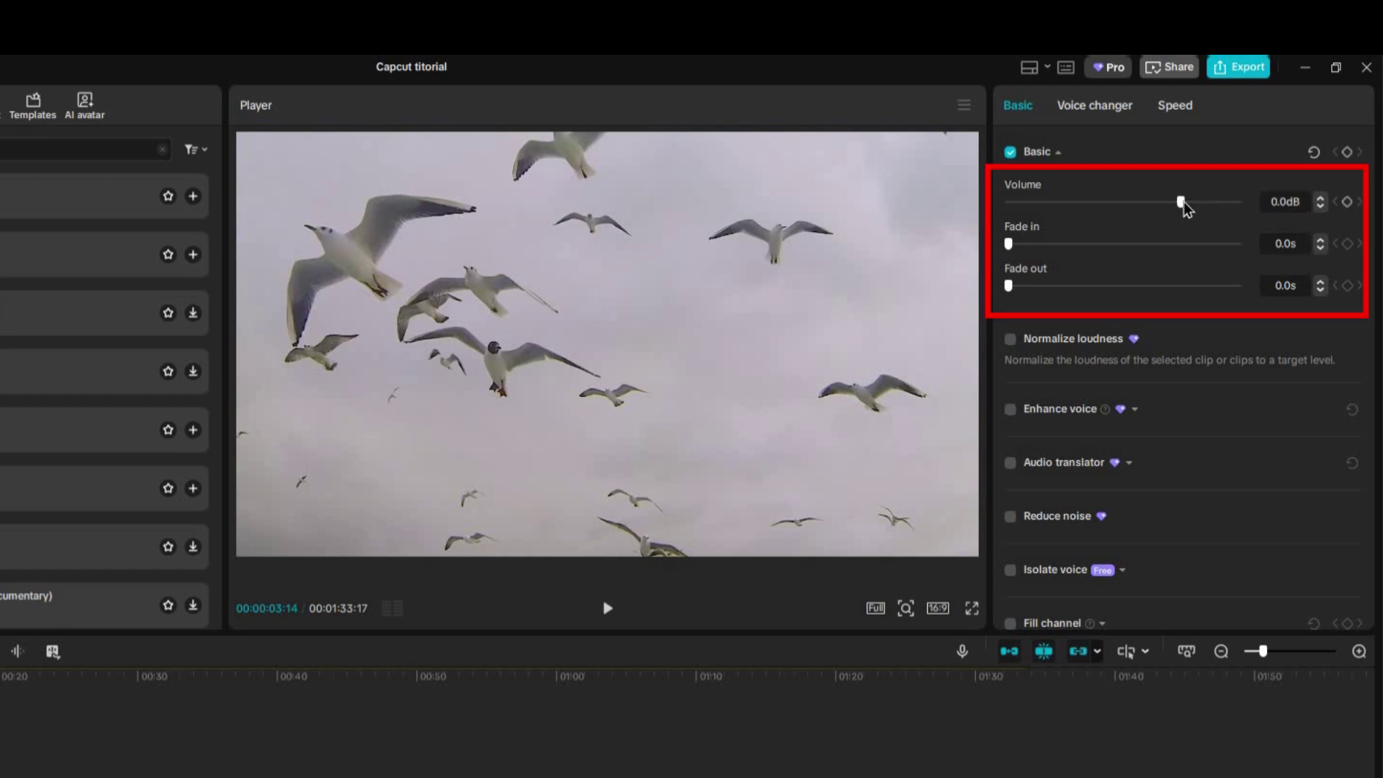
{"action": "left_click_drag", "start_coordinate": [1008, 243], "coordinate": [1229, 243]}
{"action": "left_click", "coordinate": [607, 608]}
{"action": "left_click_drag", "start_coordinate": [1229, 243], "coordinate": [1008, 243]}
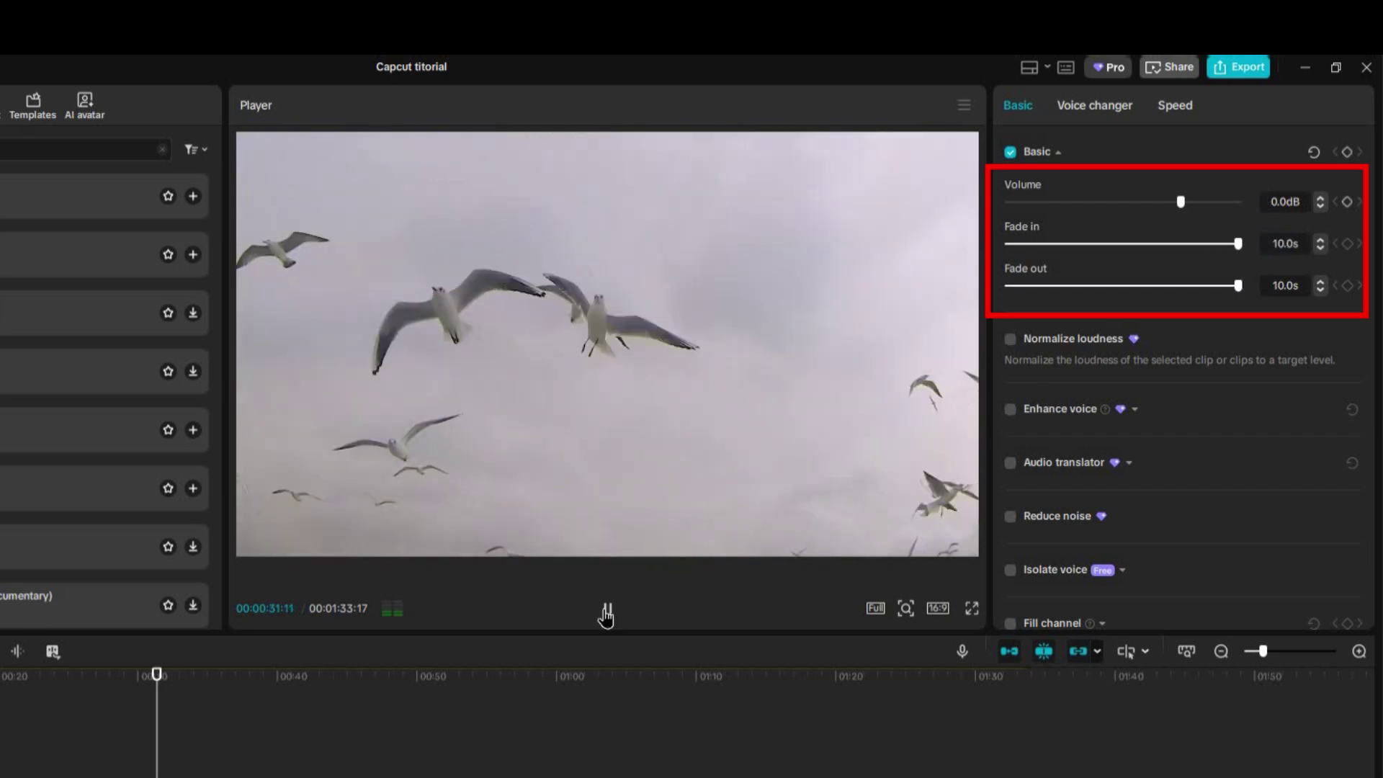
{"action": "left_click", "coordinate": [607, 614]}
{"action": "left_click", "coordinate": [1010, 411]}
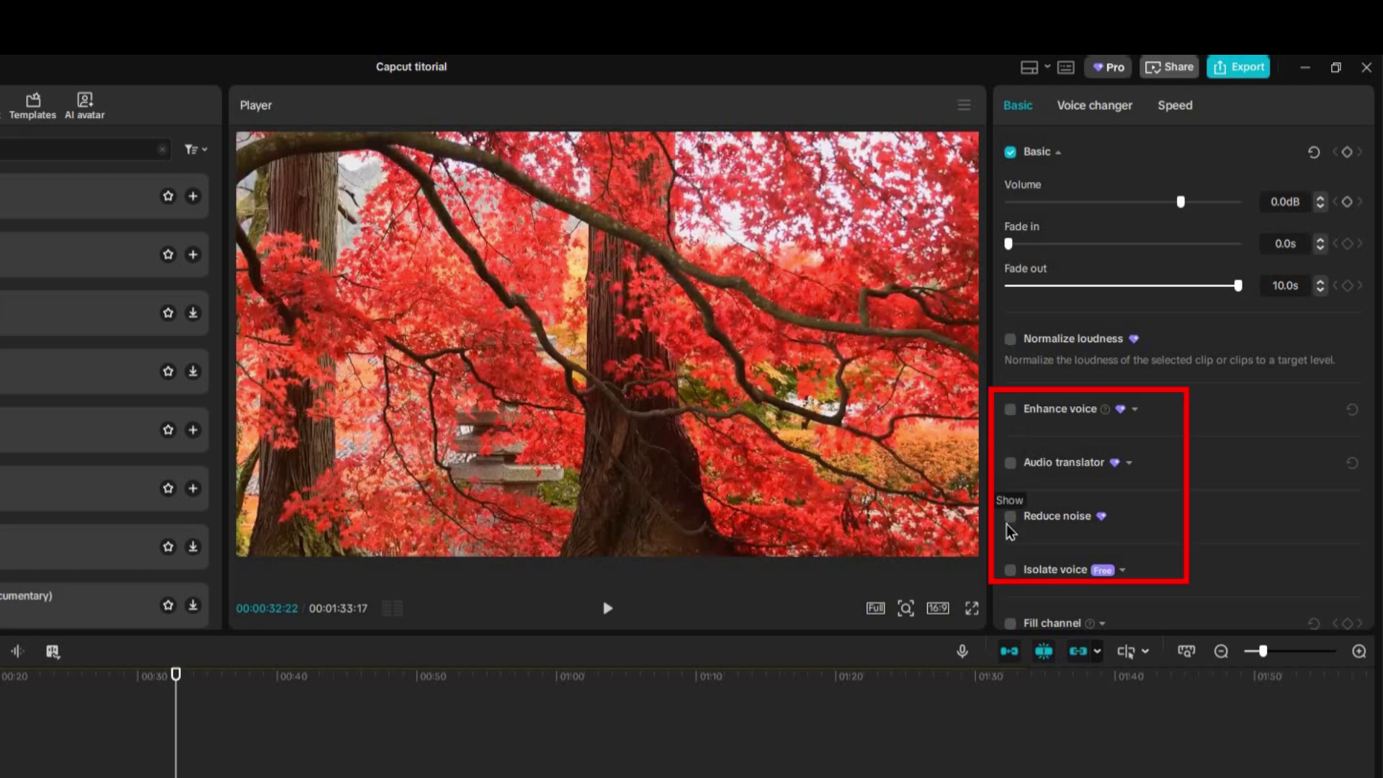
{"action": "left_click", "coordinate": [1057, 412]}
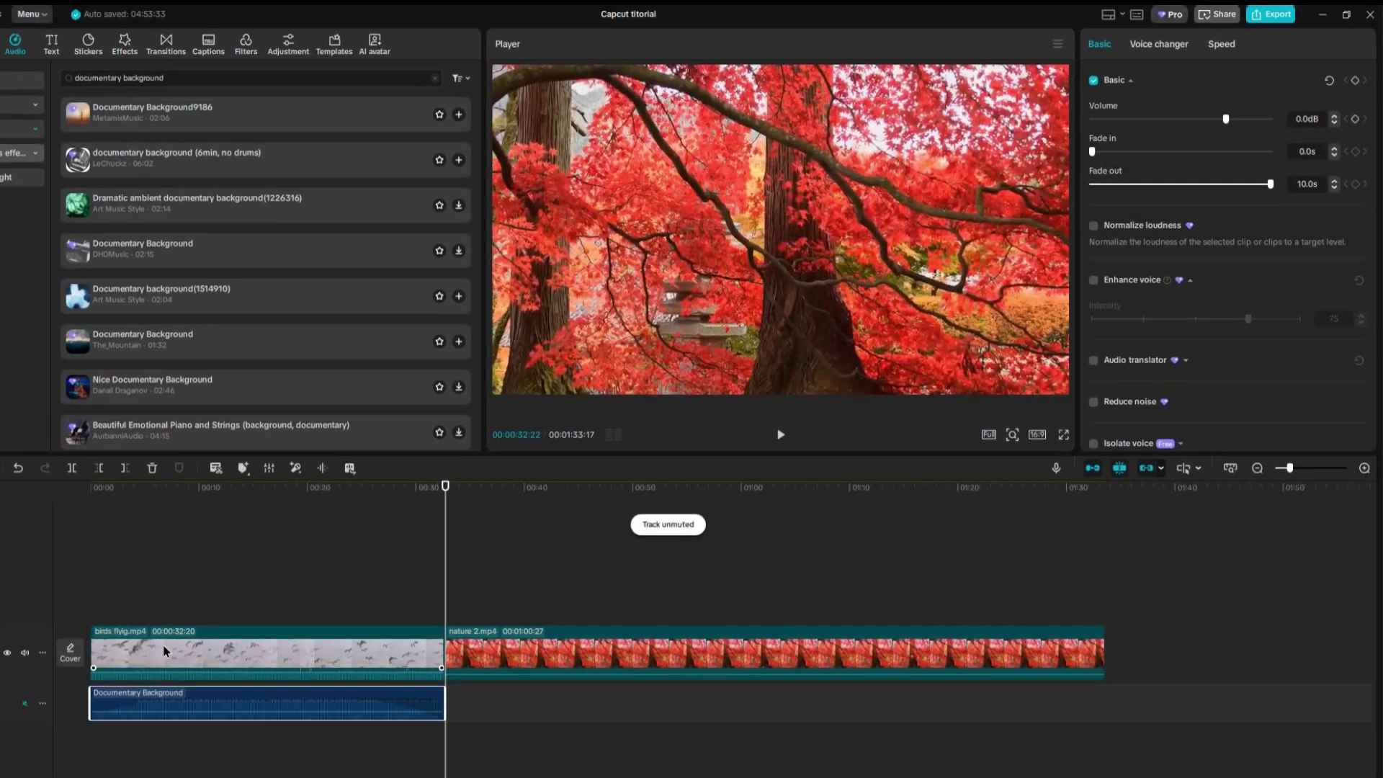
Set the birds flyig.mp4 clip's audio volume to 4.7 dB while previewing its playback
{"action": "left_click", "coordinate": [245, 629]}
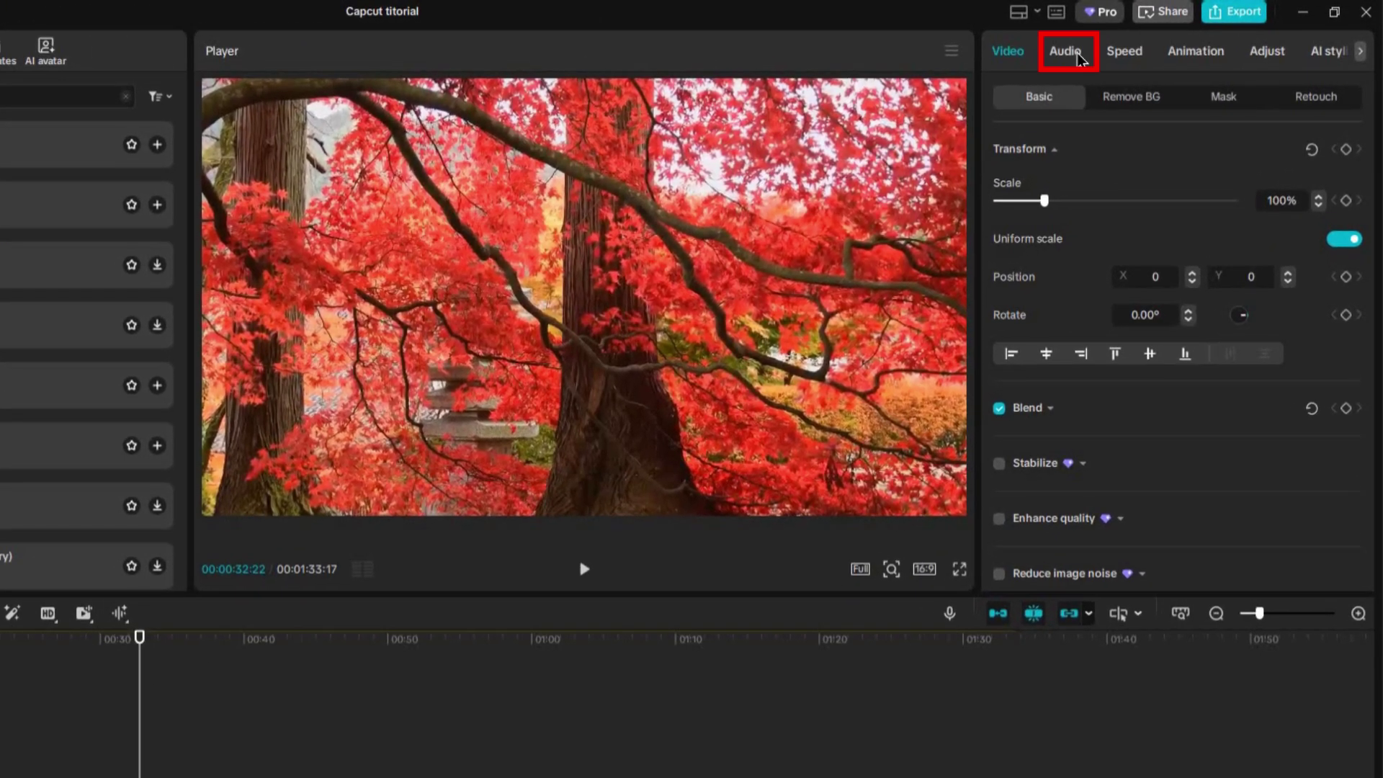
{"action": "left_click", "coordinate": [1078, 58]}
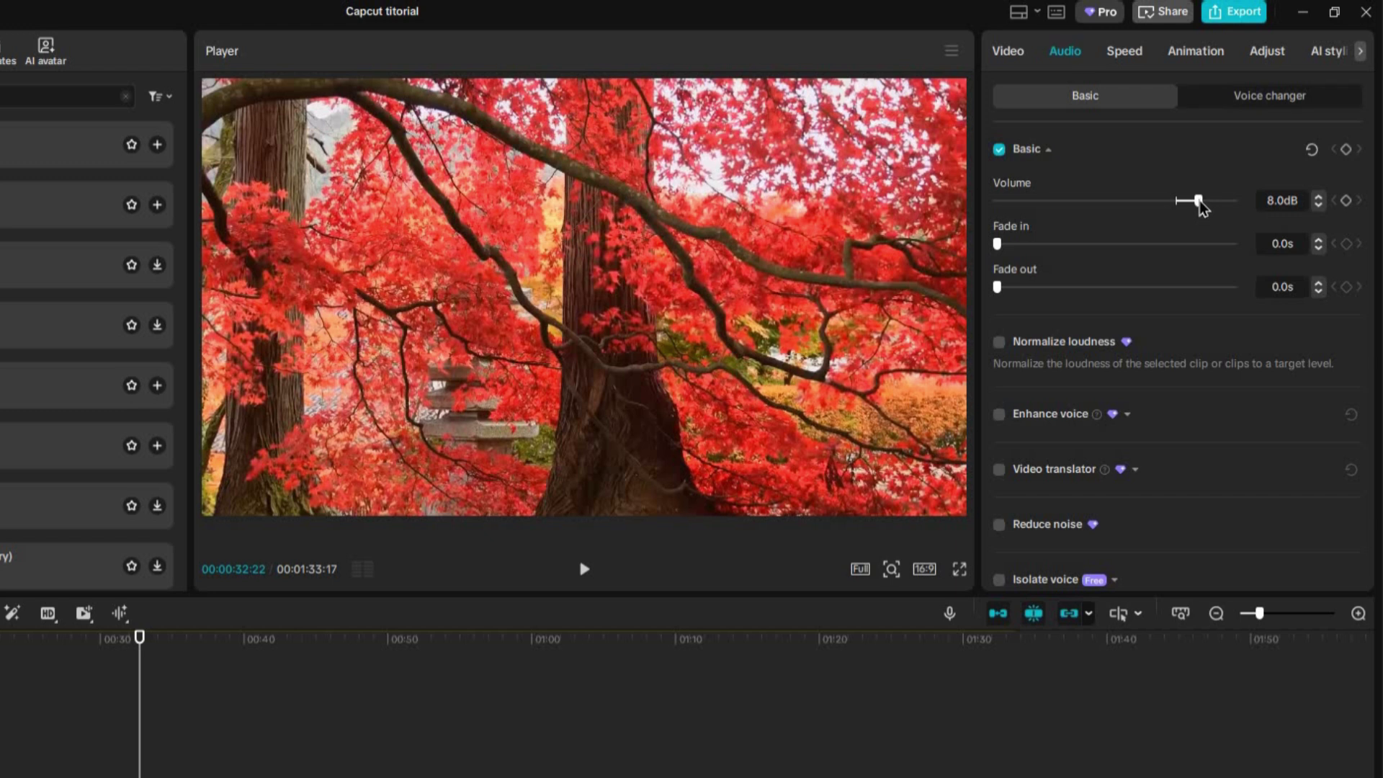
{"action": "mouse_move", "coordinate": [1199, 202]}
{"action": "left_mouse_down"}
{"action": "mouse_move", "coordinate": [1175, 203]}
{"action": "mouse_move", "coordinate": [1203, 202]}
{"action": "left_mouse_up"}
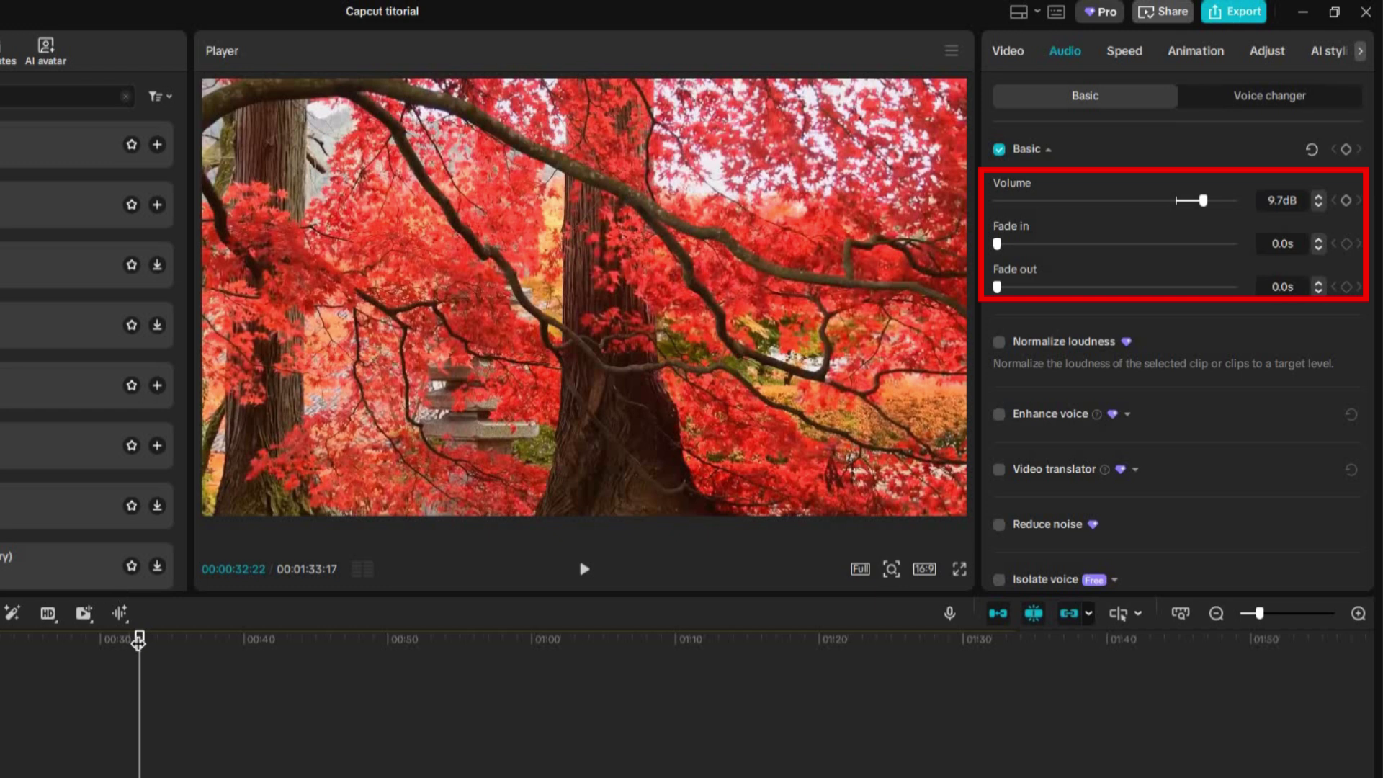
{"action": "left_click_drag", "start_coordinate": [139, 639], "coordinate": [1, 639]}
{"action": "left_click", "coordinate": [584, 569]}
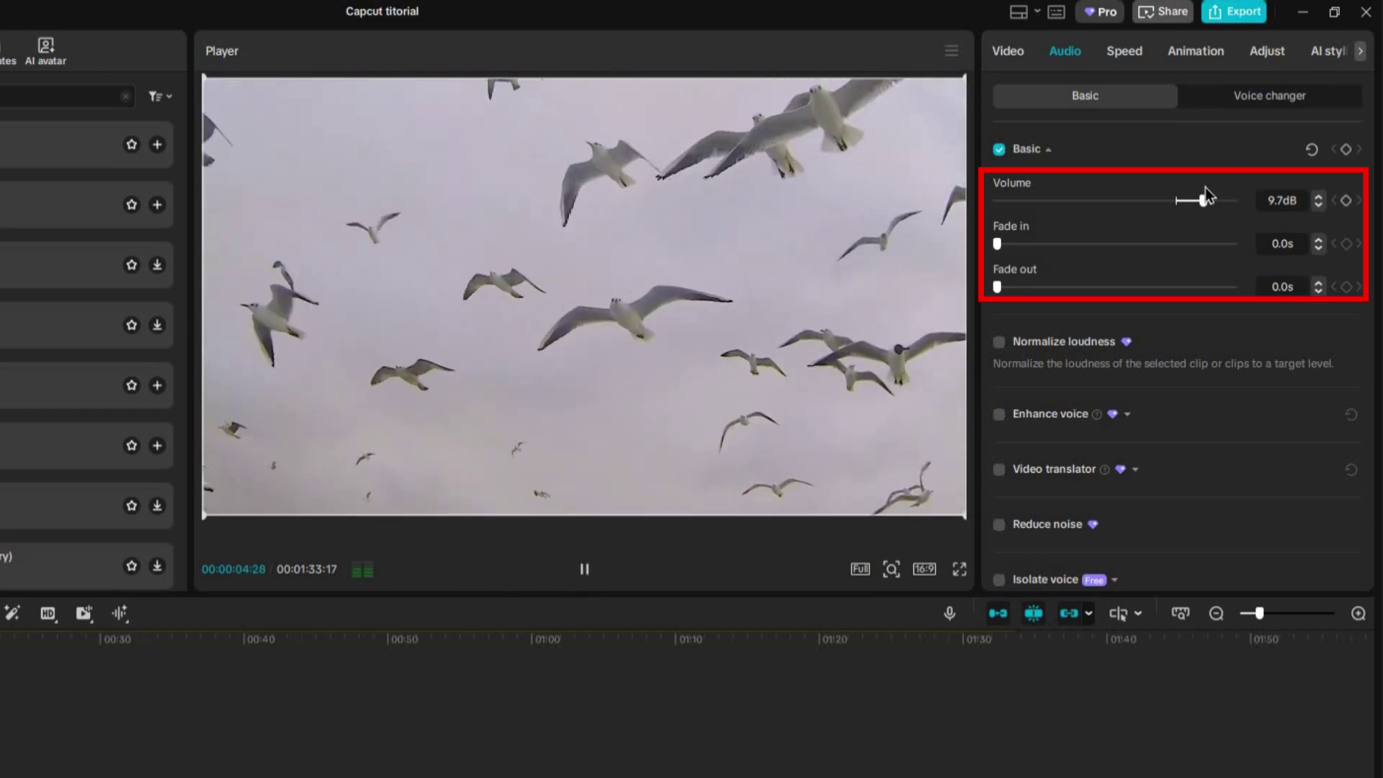
{"action": "mouse_move", "coordinate": [1204, 201]}
{"action": "left_mouse_down"}
{"action": "mouse_move", "coordinate": [1145, 206]}
{"action": "mouse_move", "coordinate": [1189, 206]}
{"action": "left_mouse_up"}
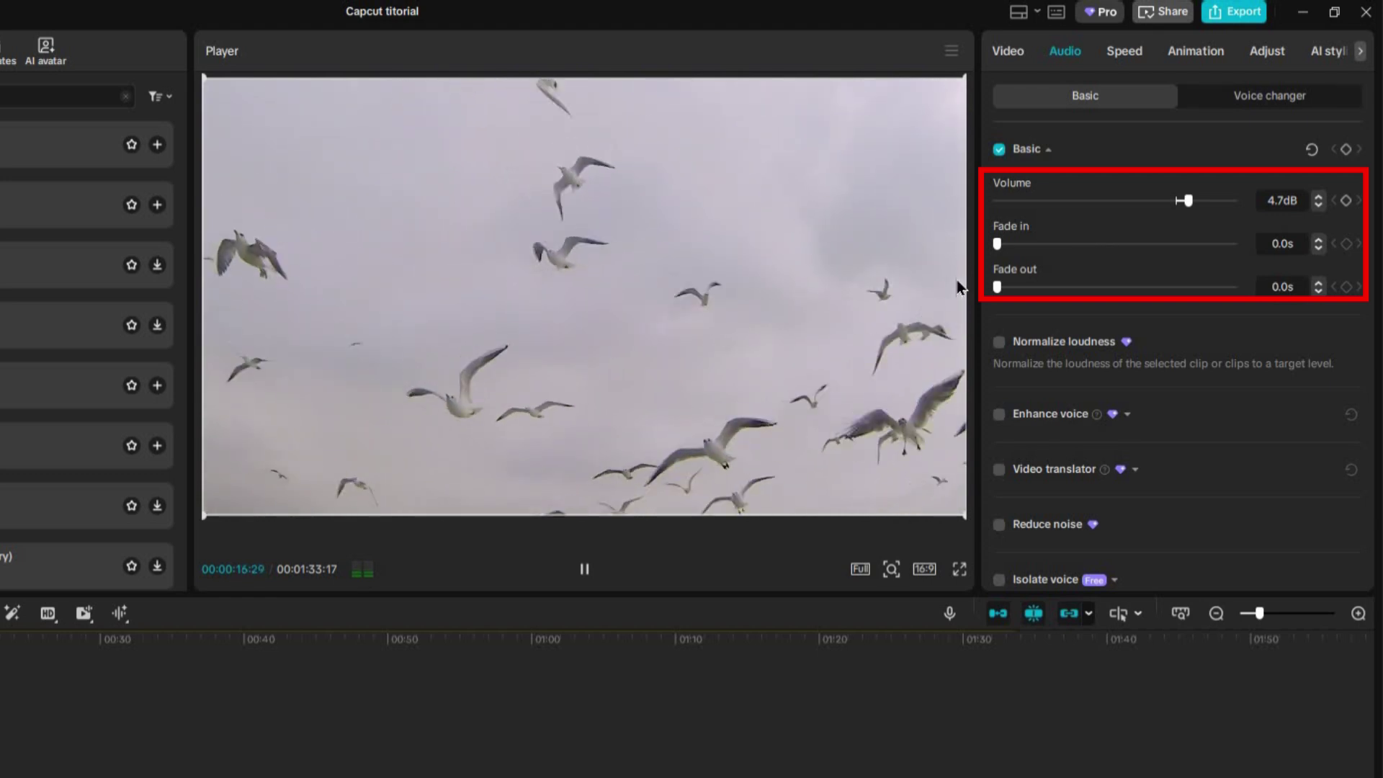
{"action": "key", "text": "space"}
{"action": "left_click_drag", "start_coordinate": [1006, 246], "coordinate": [1149, 288]}
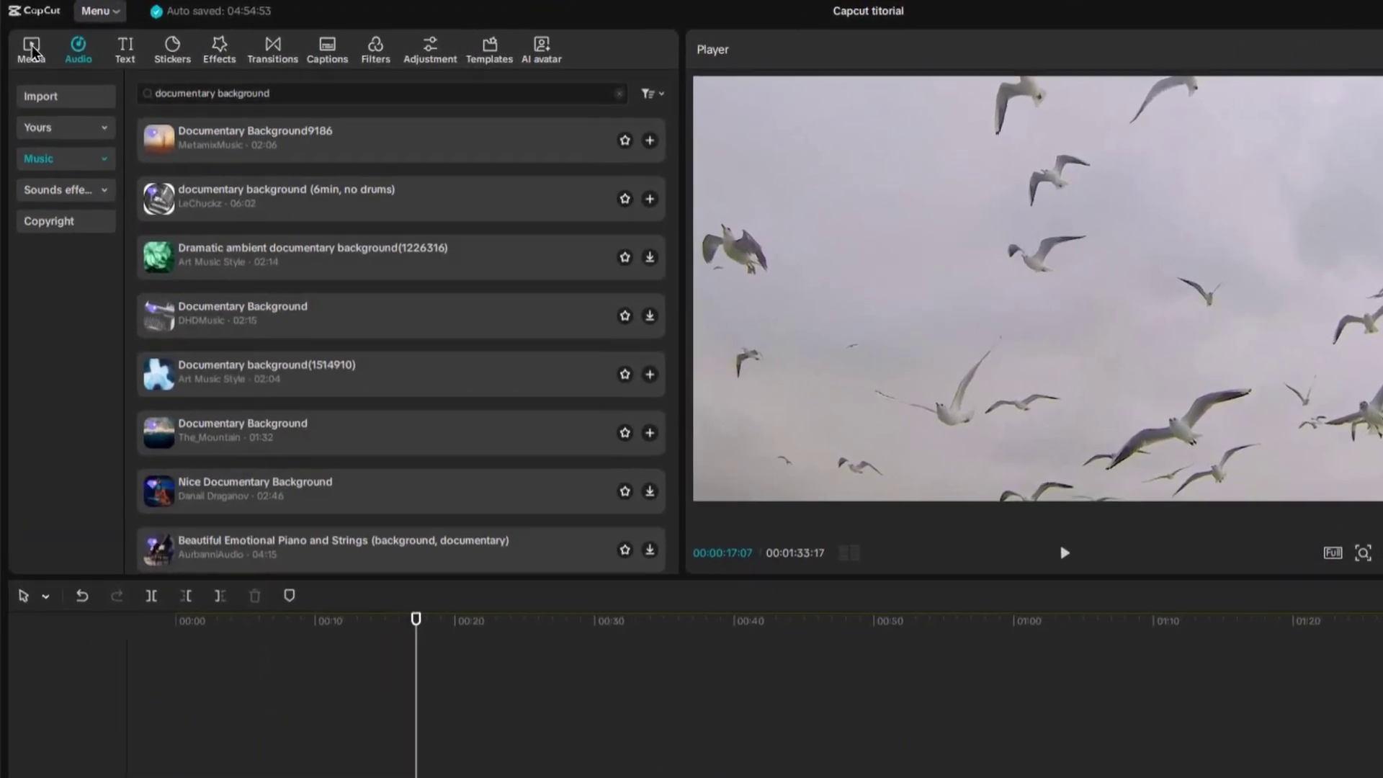
Import the intro audio file from the How to guide tech folder into the project's media
{"action": "left_click", "coordinate": [28, 43]}
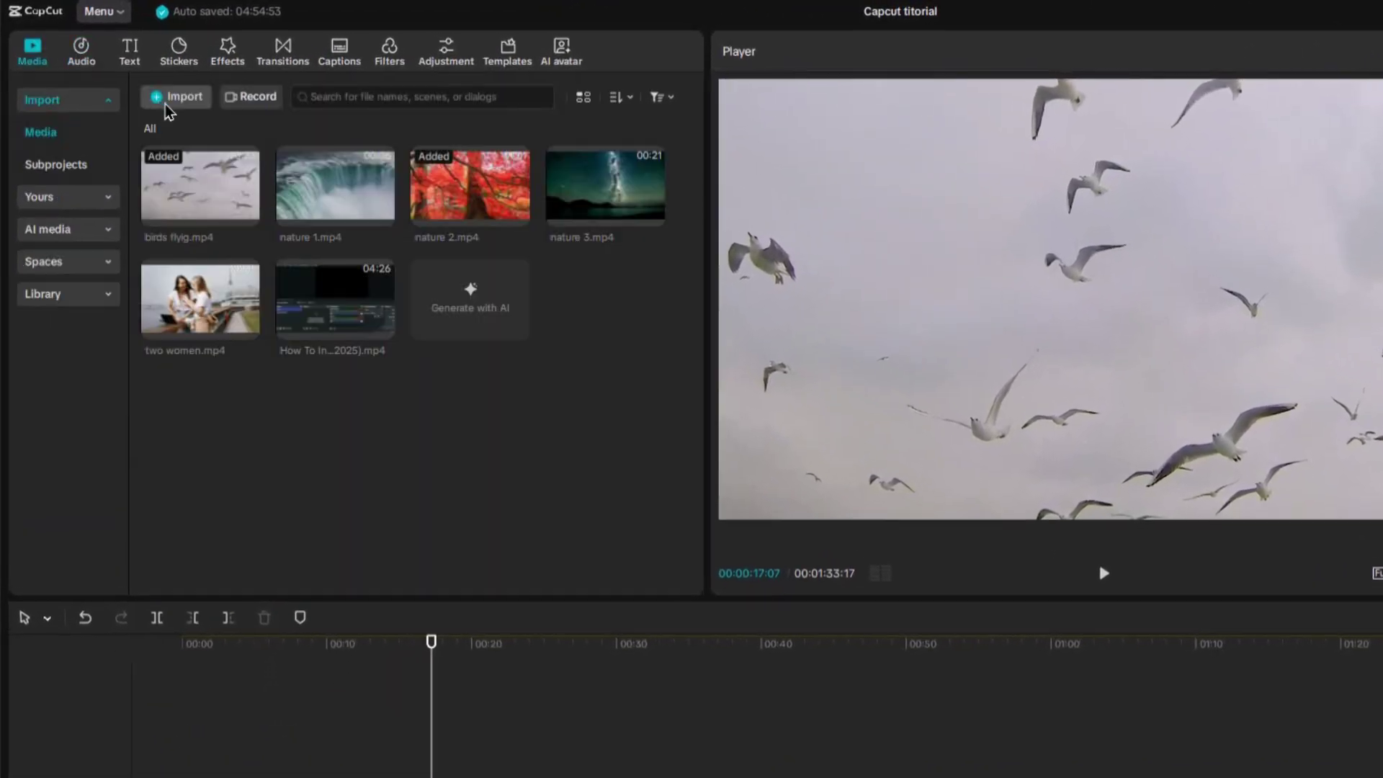
{"action": "left_click", "coordinate": [171, 101]}
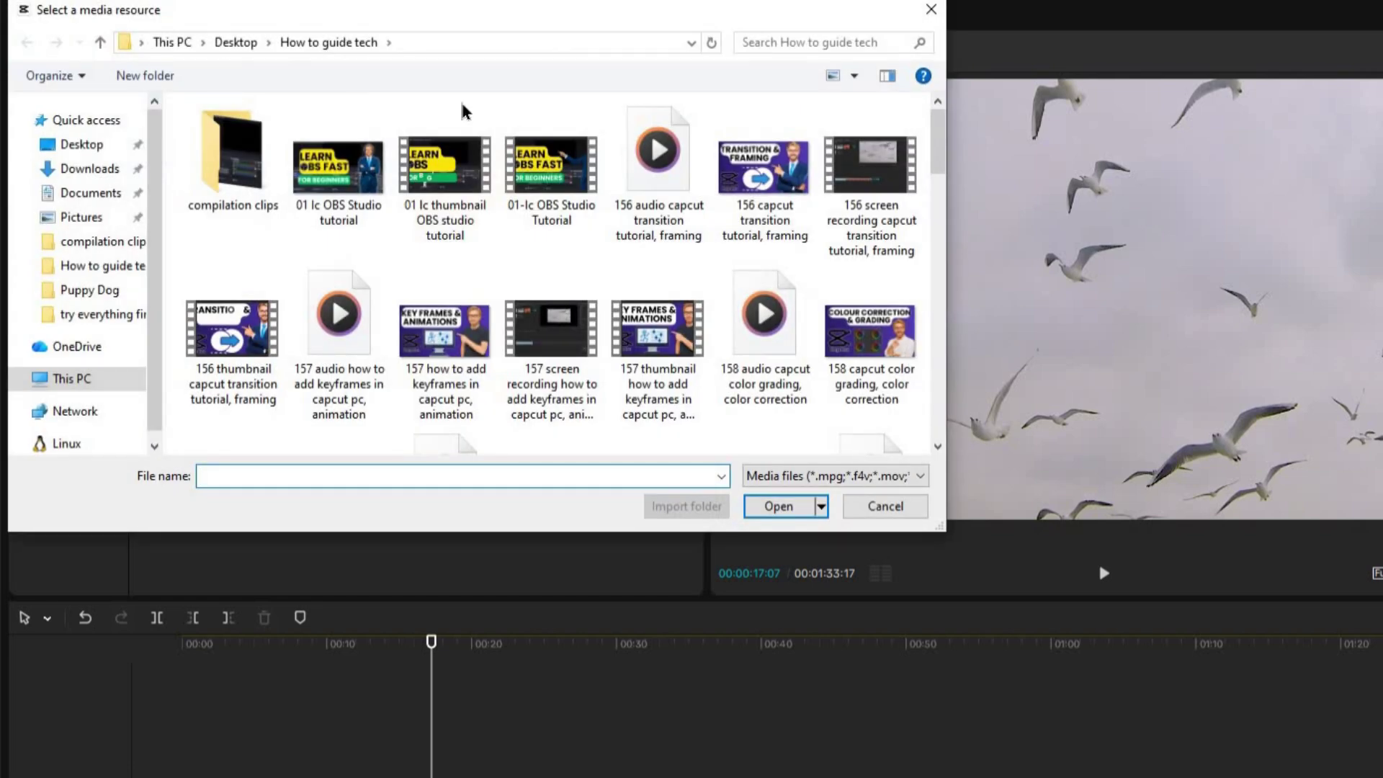
{"action": "left_click_drag", "start_coordinate": [938, 160], "coordinate": [920, 346]}
{"action": "left_click", "coordinate": [545, 252]}
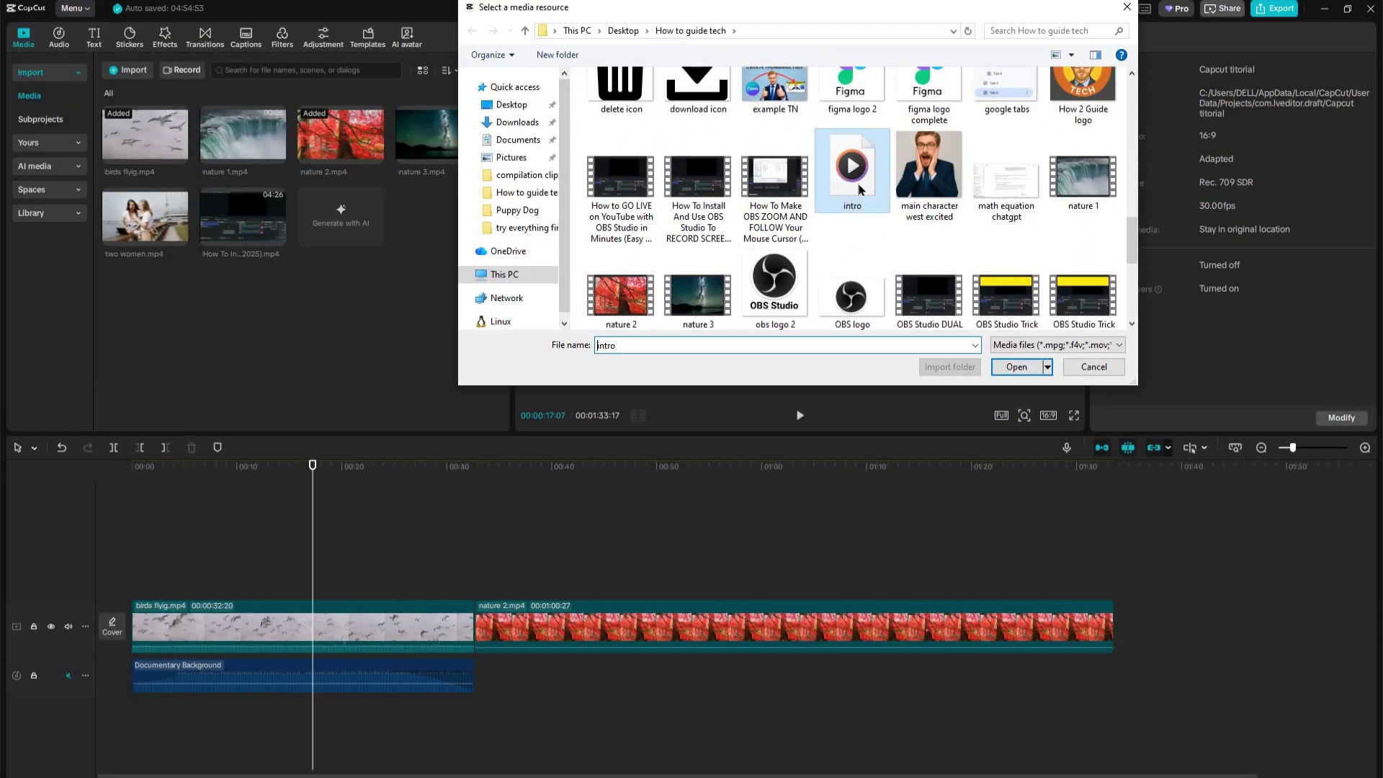
{"action": "left_click_drag", "start_coordinate": [858, 185], "coordinate": [299, 346]}
{"action": "left_click", "coordinate": [1086, 368]}
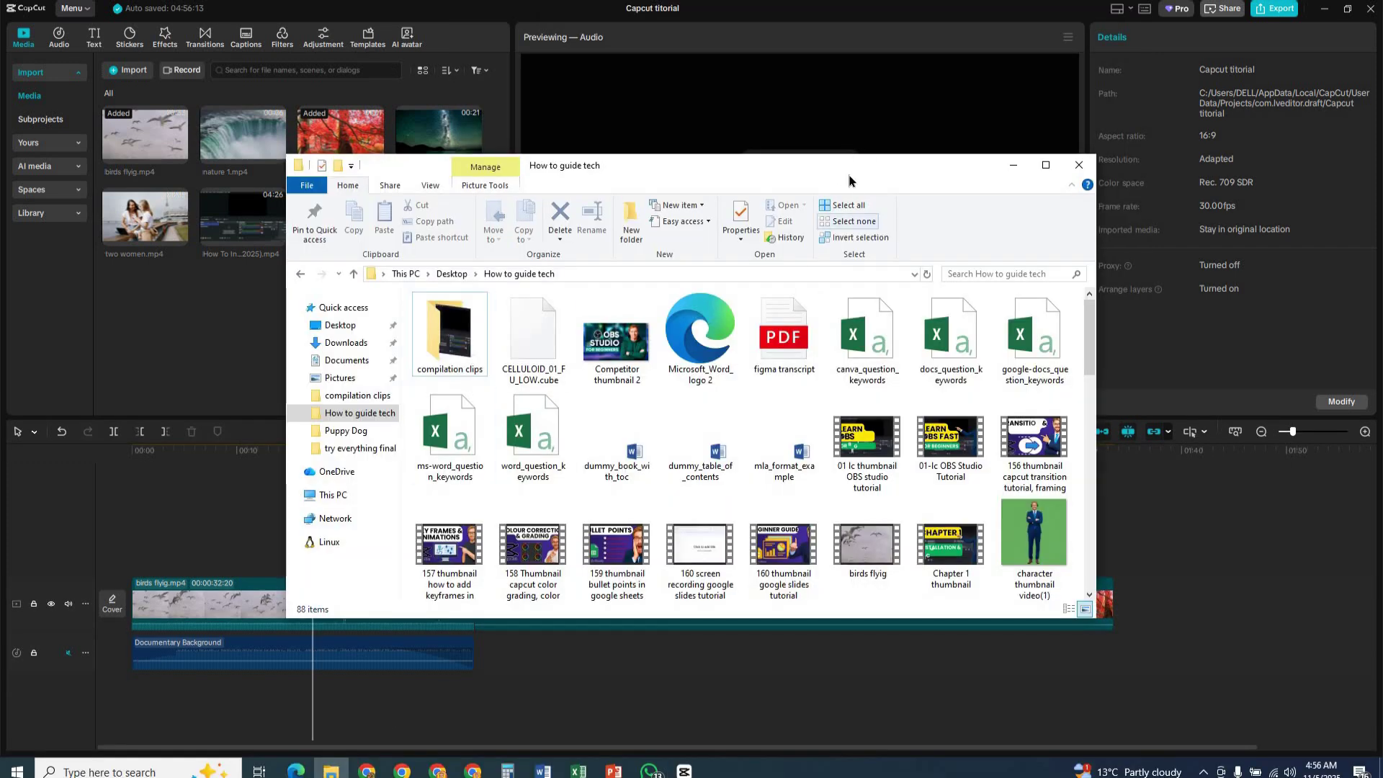
Add the "156 audio capcut transition tutorial, framing" file from the How to guide tech File Explorer window to the project's media
{"action": "left_click_drag", "start_coordinate": [859, 165], "coordinate": [965, 73]}
{"action": "scroll", "coordinate": [793, 360], "scroll_direction": "down", "scroll_amount": 10}
{"action": "left_click", "coordinate": [891, 364]}
{"action": "left_click_drag", "start_coordinate": [891, 363], "coordinate": [369, 342]}
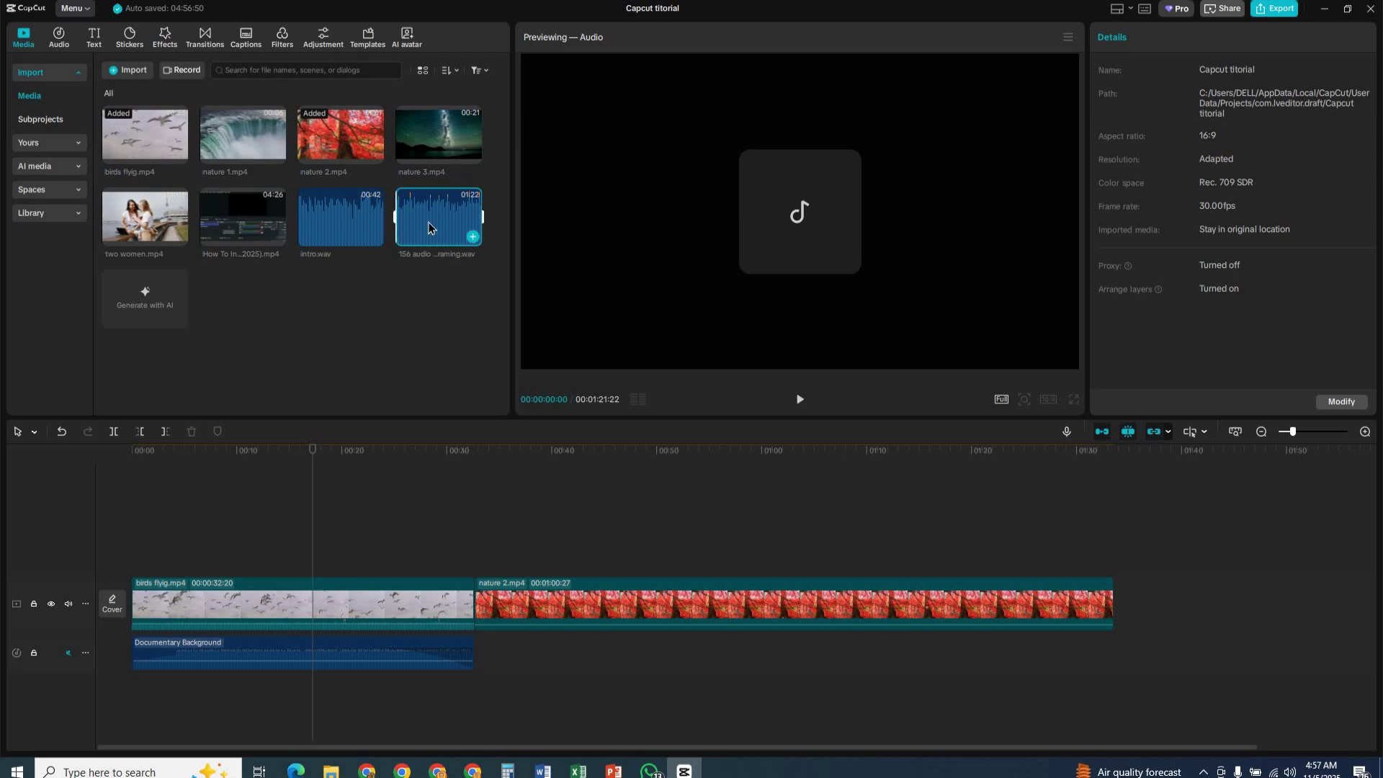
Try the 156 audio clip on a new track below the music with volume and fade adjustments, and delete it
{"action": "left_click_drag", "start_coordinate": [428, 228], "coordinate": [434, 704]}
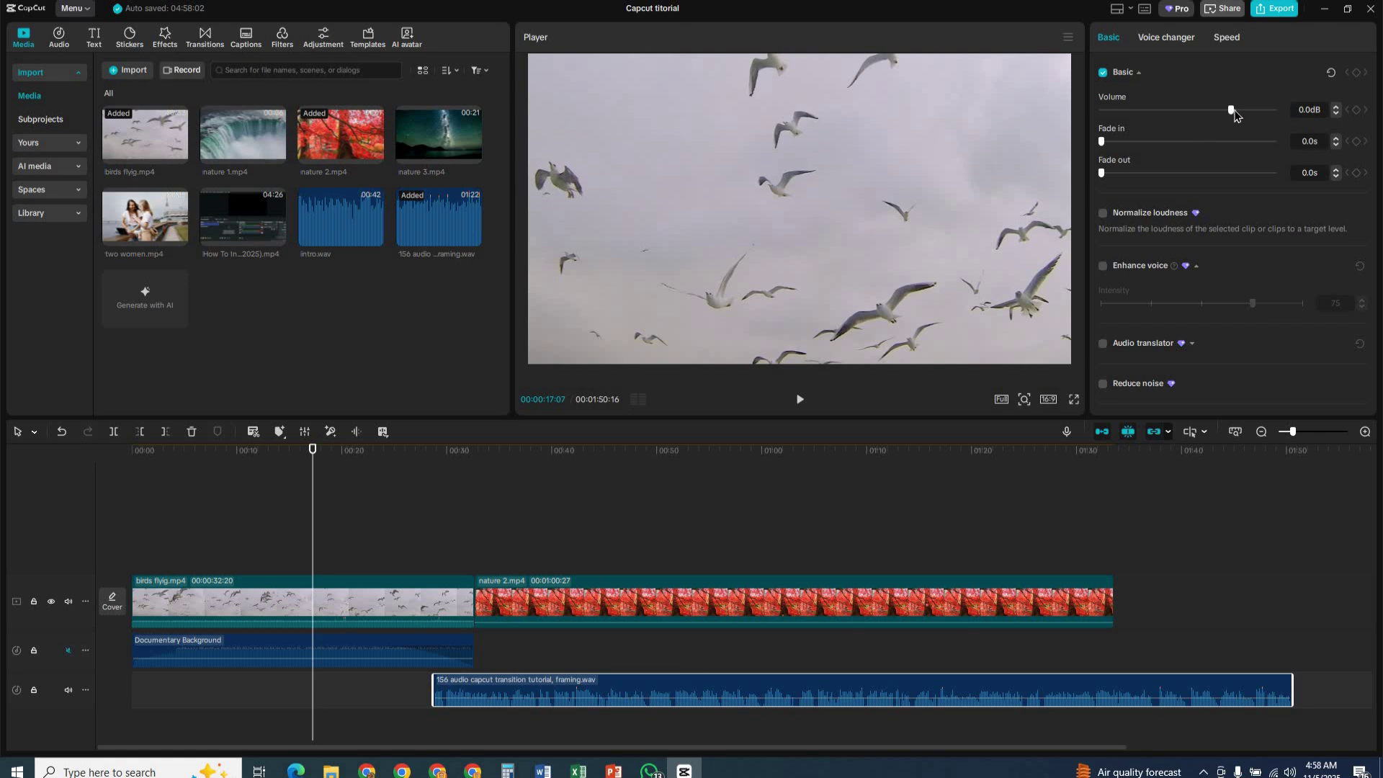
{"action": "left_click_drag", "start_coordinate": [1247, 113], "coordinate": [1231, 119]}
{"action": "left_click_drag", "start_coordinate": [1101, 142], "coordinate": [1096, 174]}
{"action": "key", "text": "Delete"}
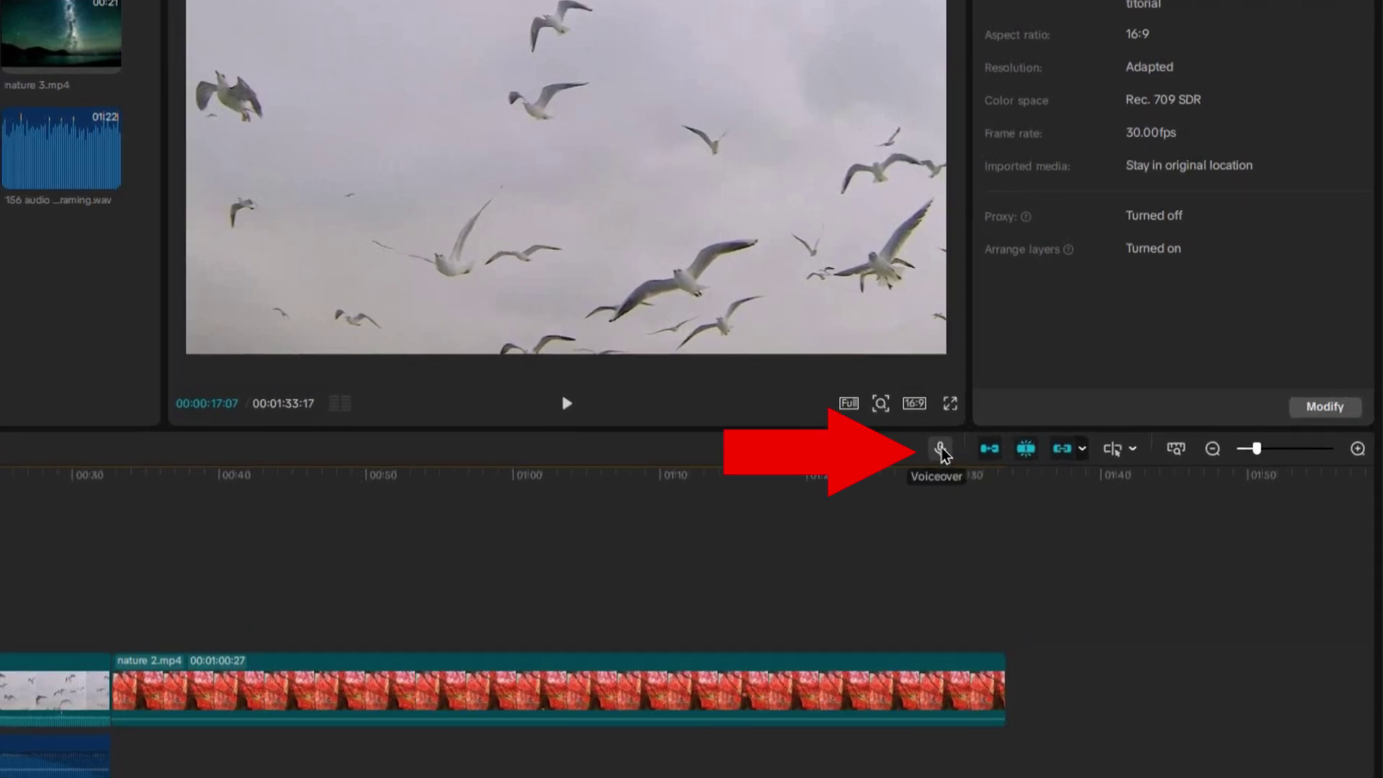
Open the Voiceover recorder and choose Microphone Array (Realtek Audio) as the input device
{"action": "left_click", "coordinate": [940, 449]}
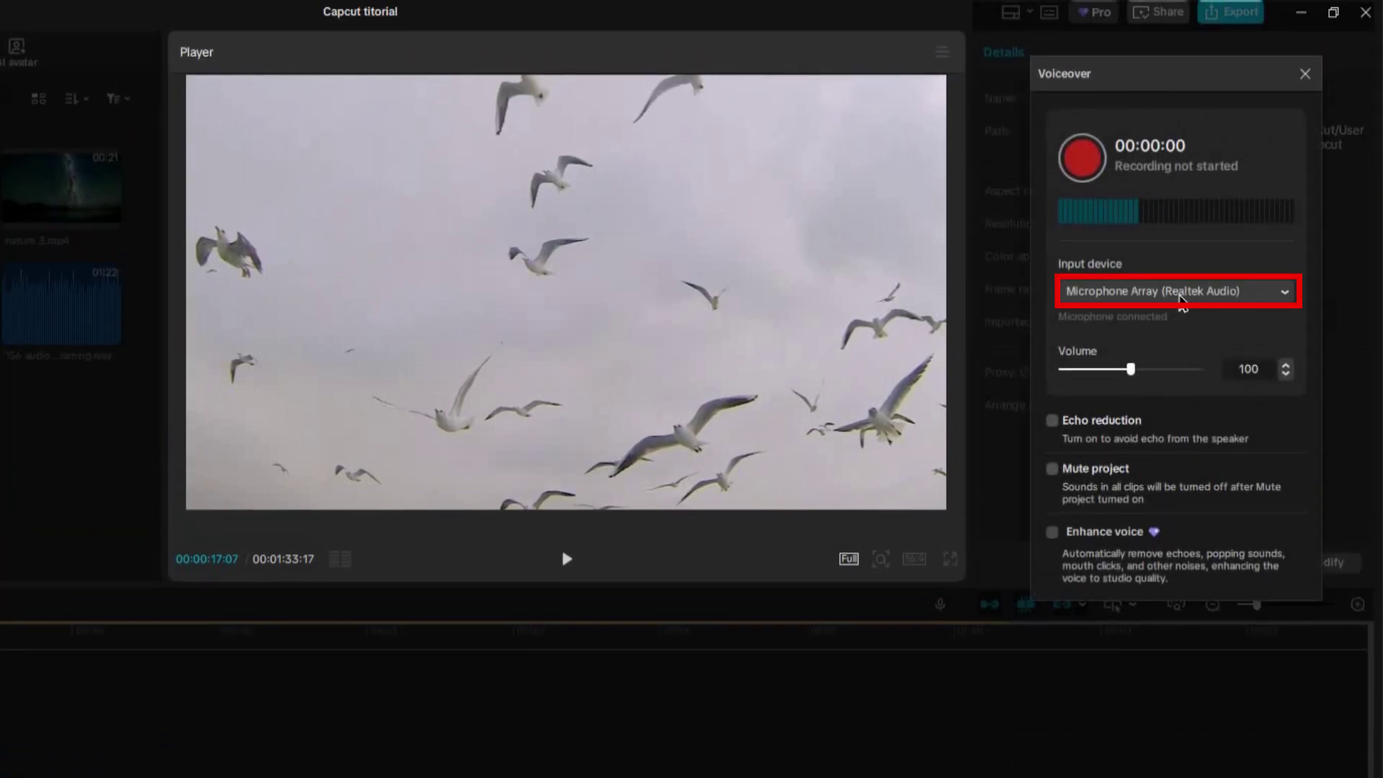
{"action": "left_click", "coordinate": [1182, 291]}
{"action": "left_click", "coordinate": [1153, 334]}
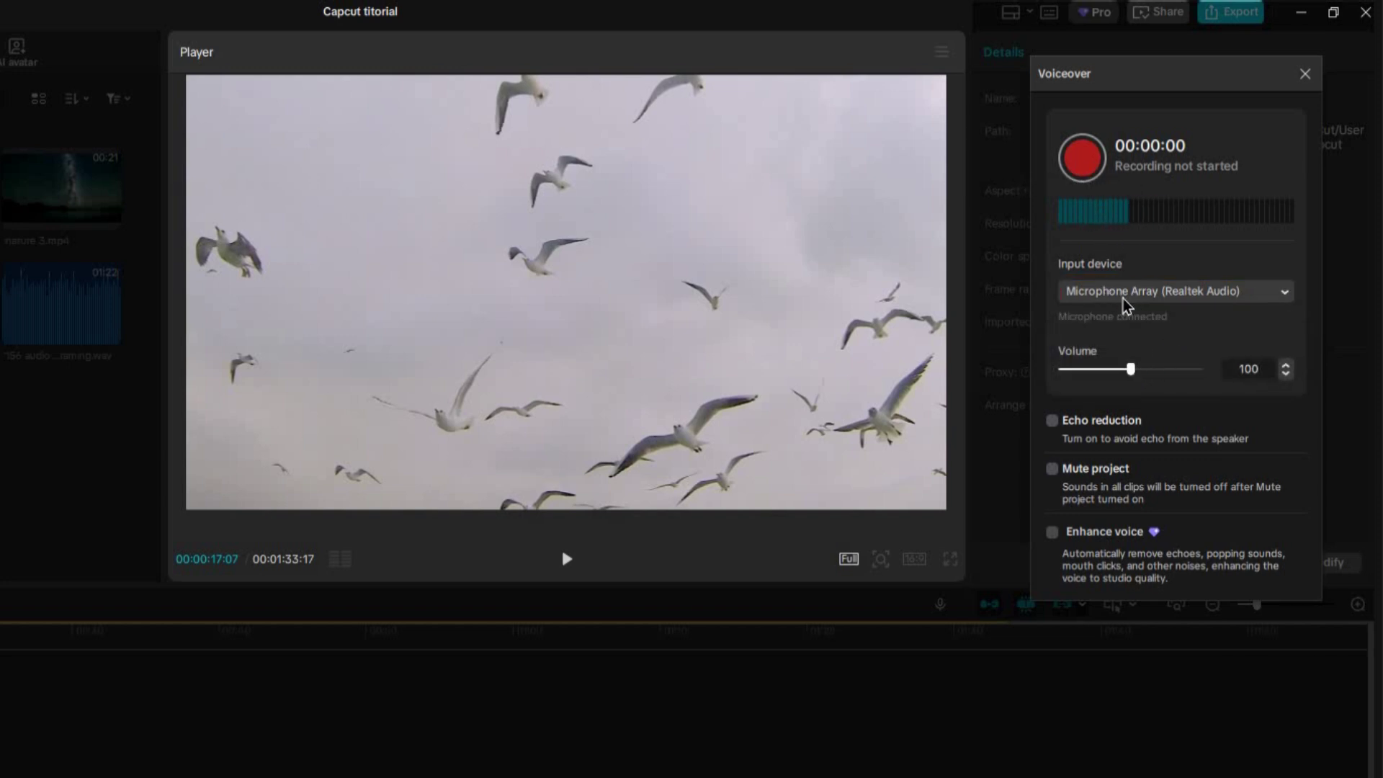
{"action": "left_click", "coordinate": [1172, 295]}
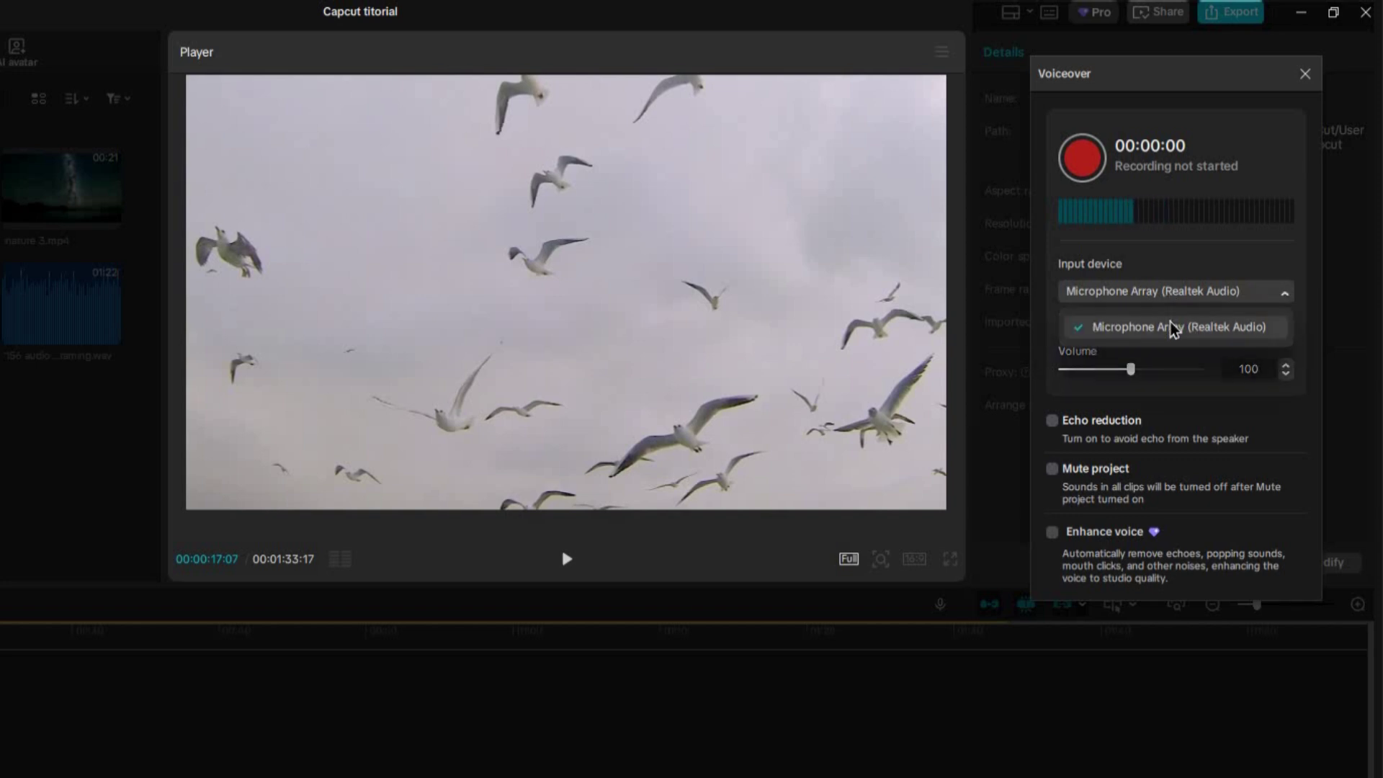
{"action": "left_click", "coordinate": [1146, 321]}
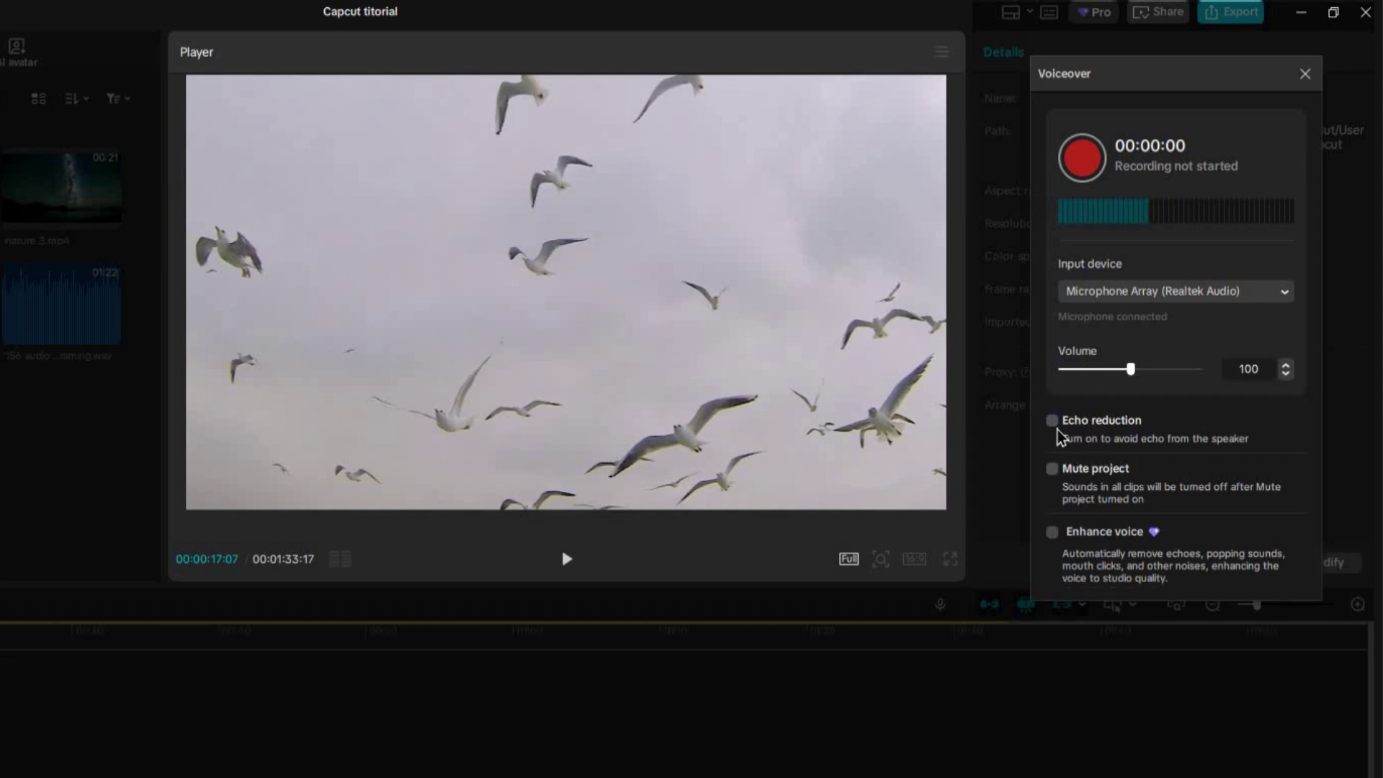
Examine the Enhance voice and Echo reduction options for voiceover recording, and close the Voiceover window
{"action": "left_click", "coordinate": [1052, 532]}
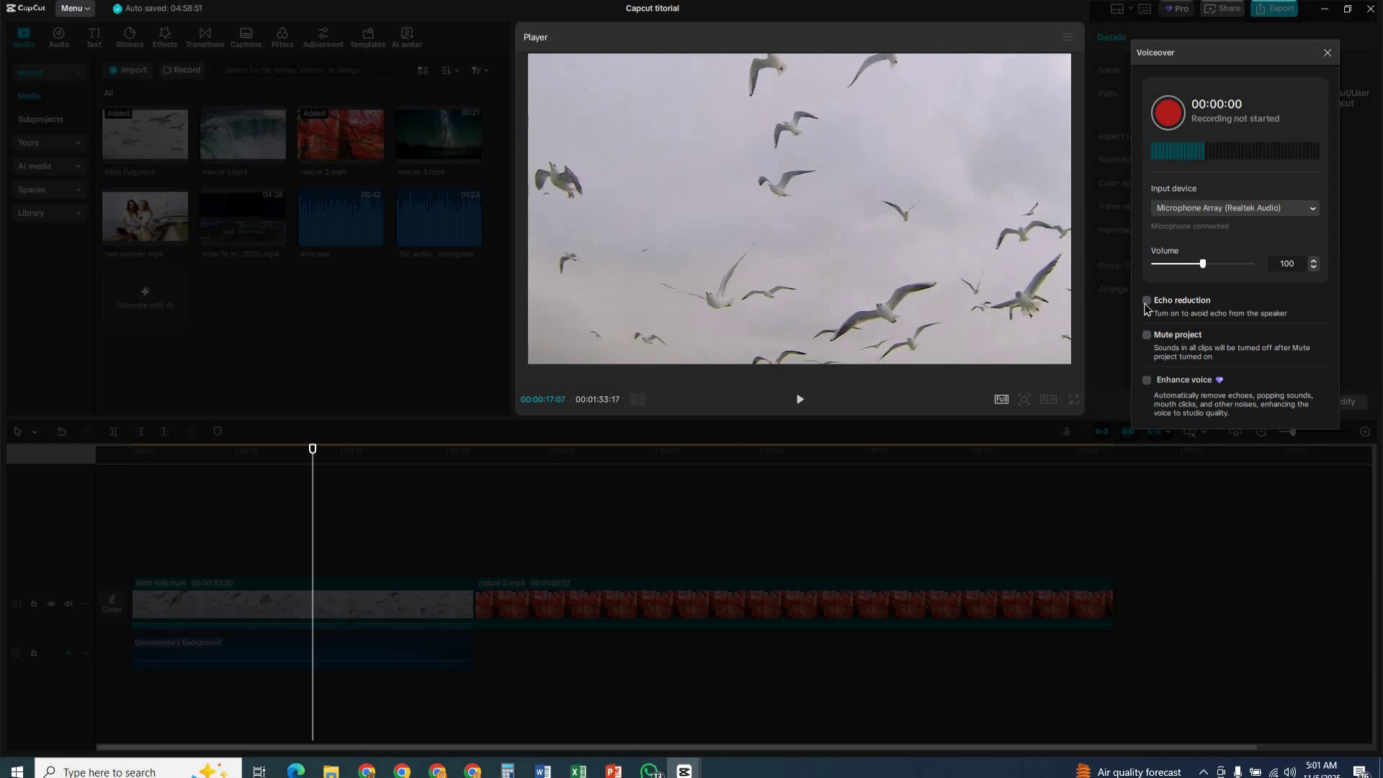
{"action": "left_click", "coordinate": [1147, 302]}
{"action": "left_click", "coordinate": [1327, 55]}
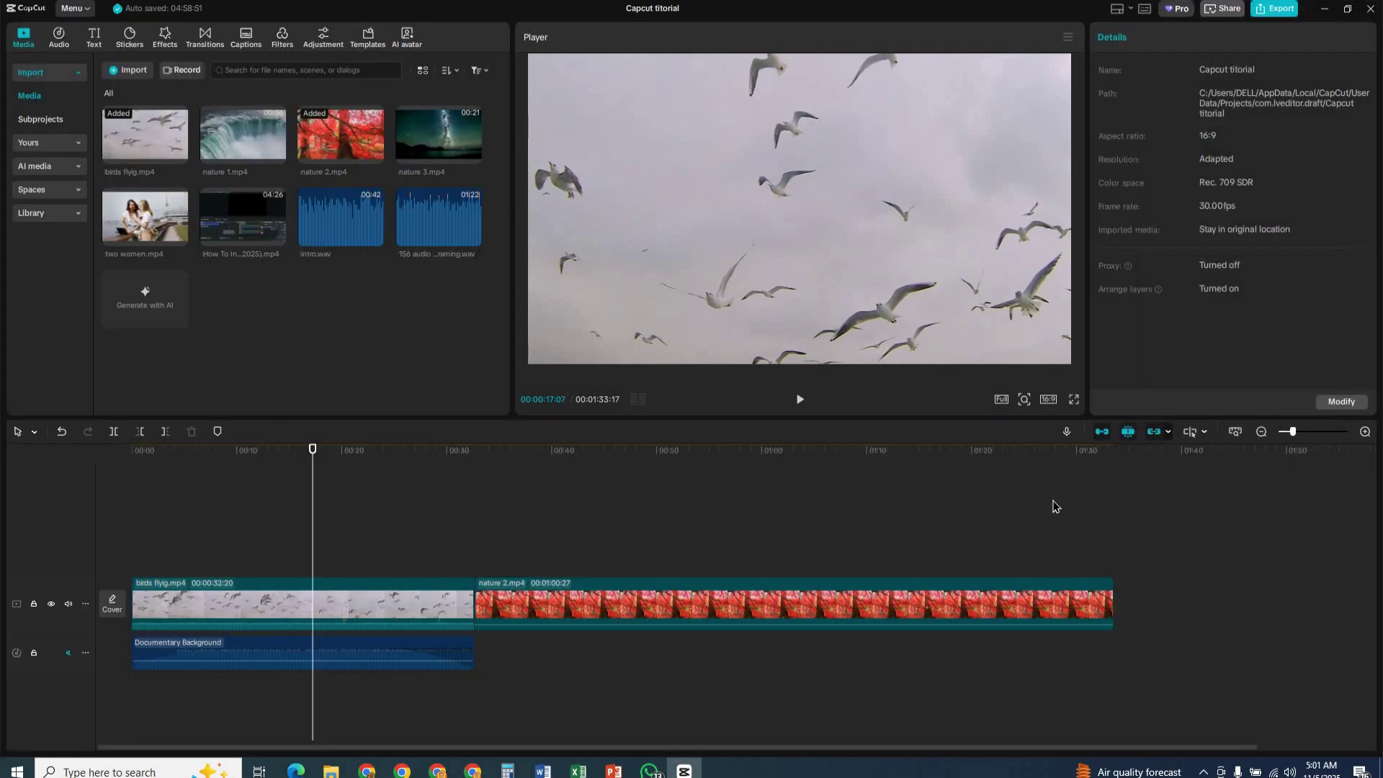